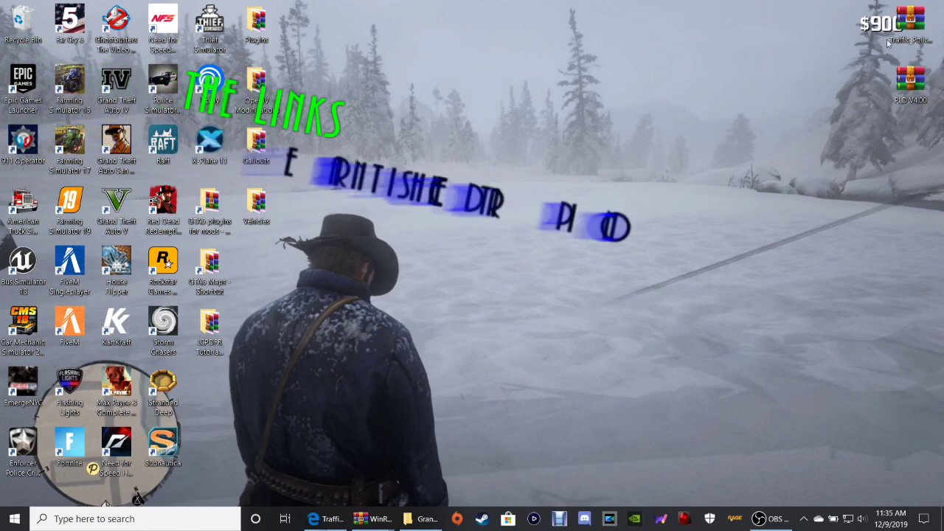
On the Traffic Policer mod page, agree to the terms and download the Traffic_Policer_6_16.0.0 main zip
{"action": "mouse_move", "coordinate": [334, 518]}
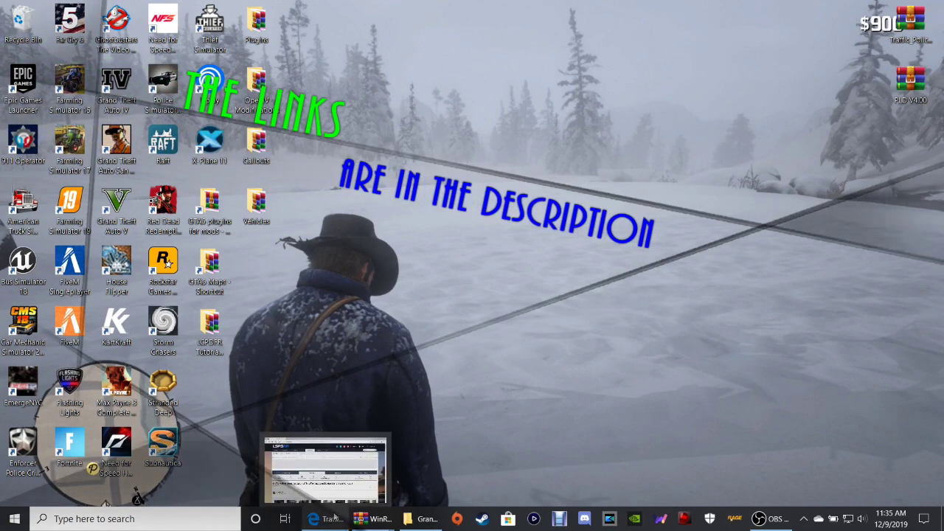
{"action": "left_click", "coordinate": [332, 470]}
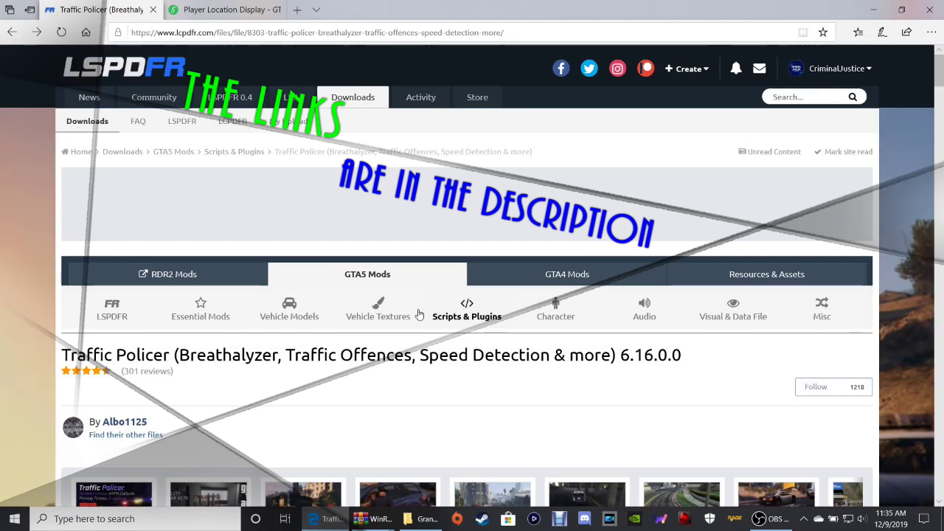
{"action": "scroll", "coordinate": [788, 281], "scroll_direction": "down", "scroll_amount": 1}
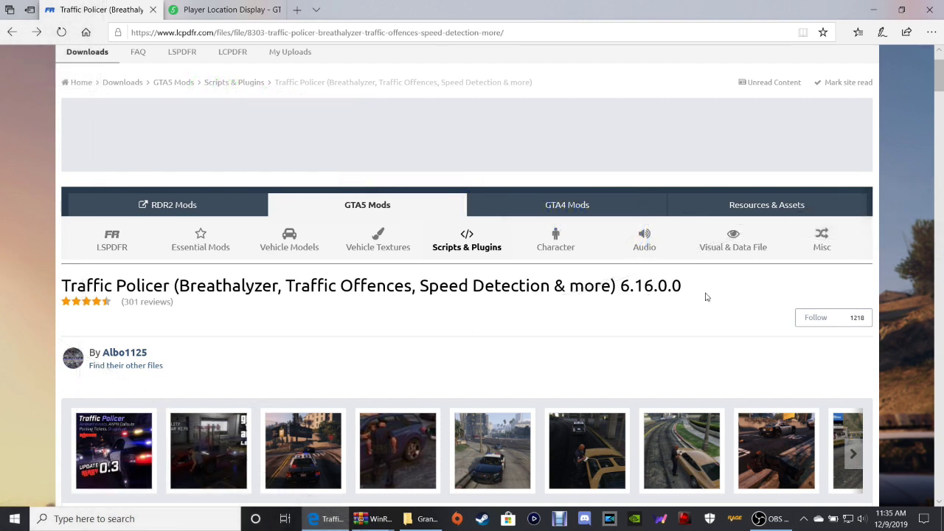
{"action": "scroll", "coordinate": [706, 295], "scroll_direction": "down", "scroll_amount": 5}
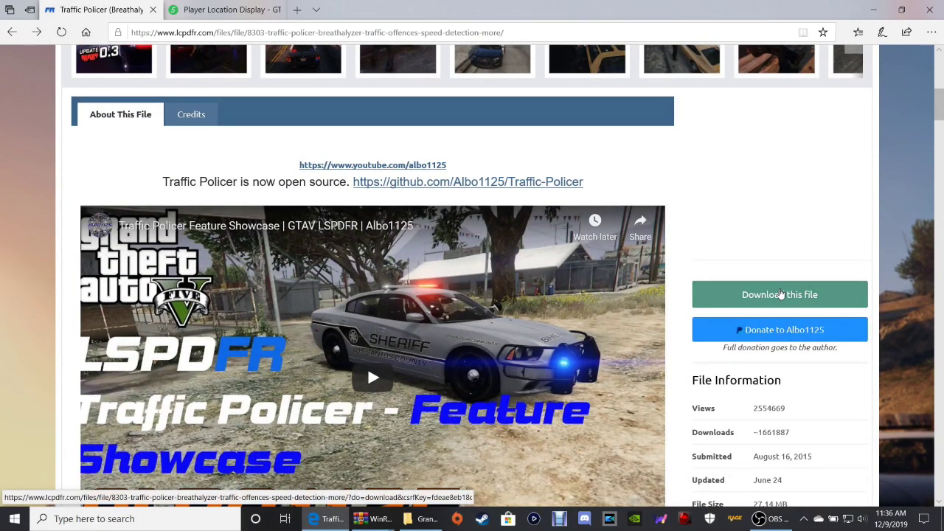
{"action": "left_click", "coordinate": [781, 294]}
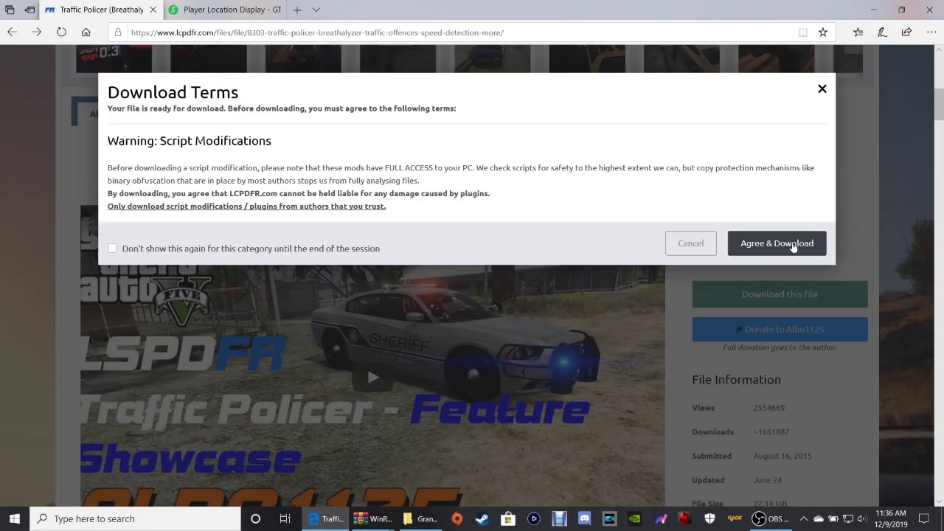
{"action": "left_click", "coordinate": [793, 244]}
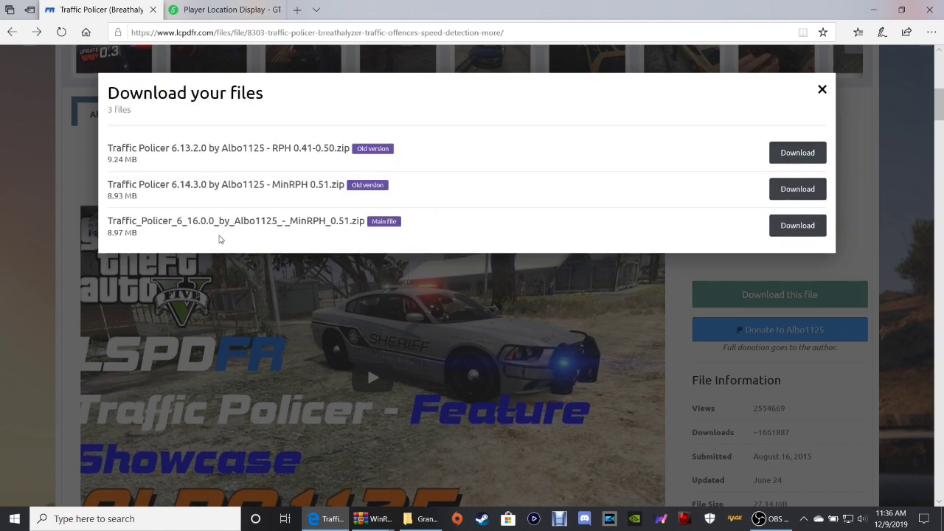
{"action": "scroll", "coordinate": [241, 233], "scroll_direction": "up", "scroll_amount": 4}
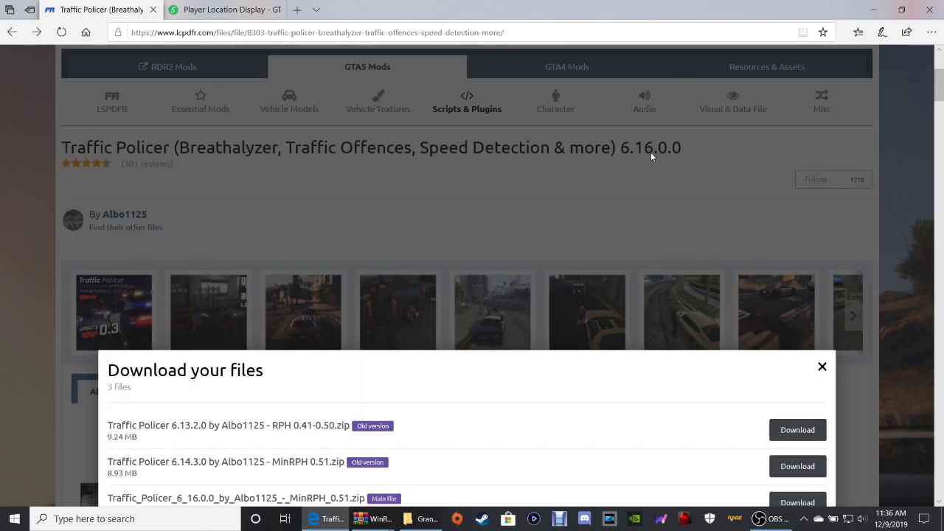
{"action": "scroll", "coordinate": [543, 247], "scroll_direction": "down", "scroll_amount": 3}
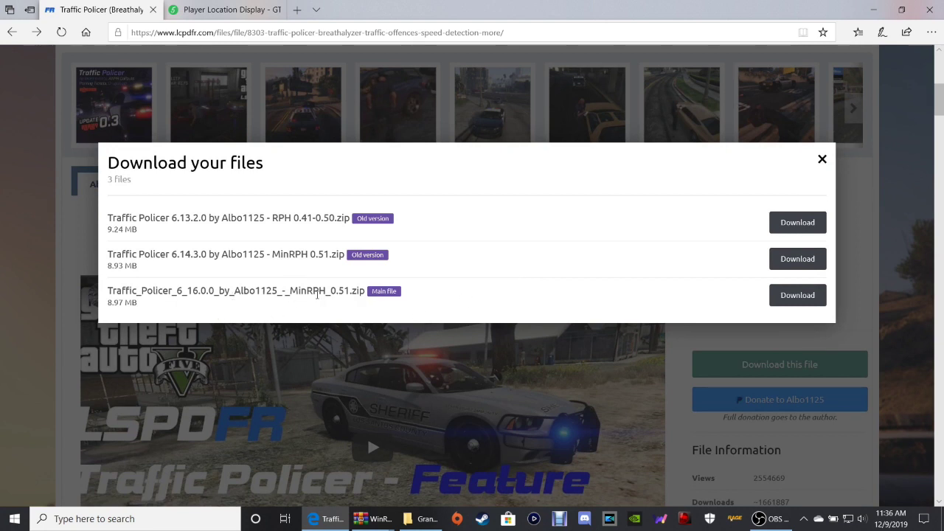
{"action": "left_click", "coordinate": [813, 305]}
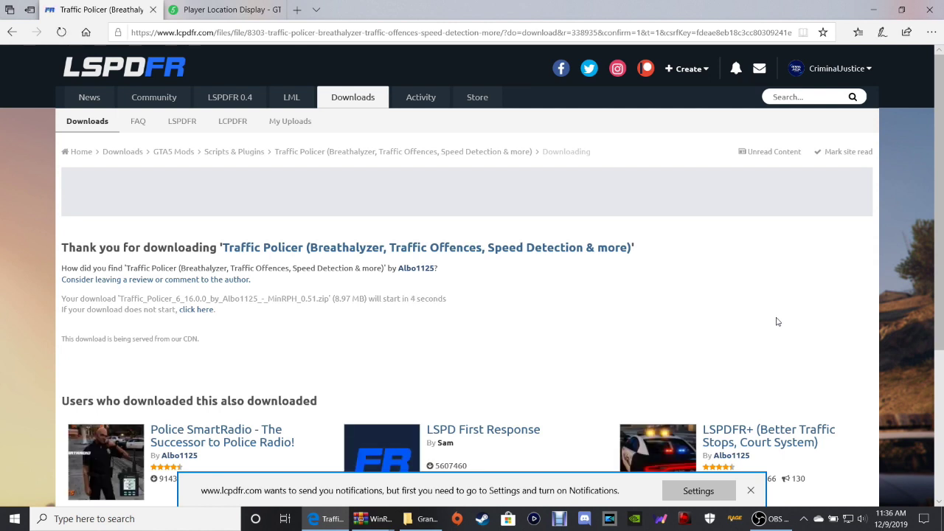
Dismiss the site's notification request and choose Save as for the Traffic Policer zip
{"action": "left_click", "coordinate": [751, 492]}
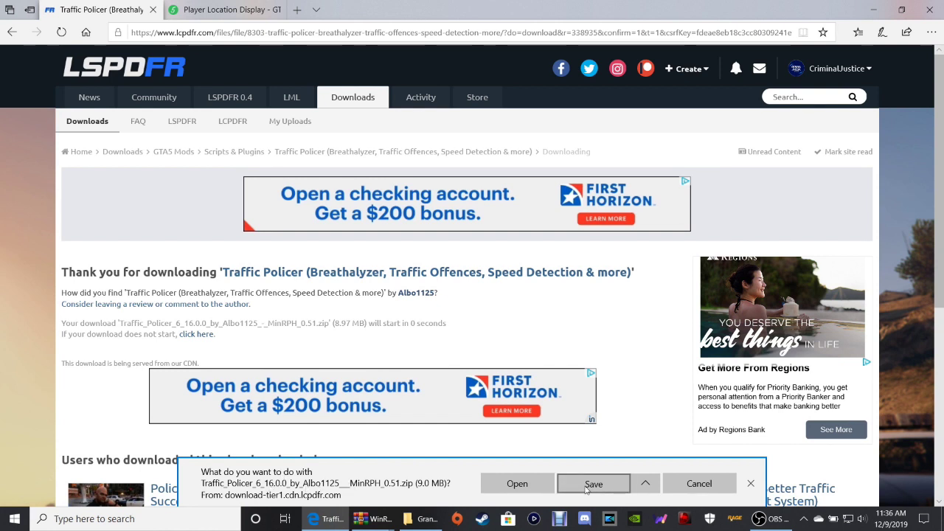
{"action": "left_click", "coordinate": [645, 483]}
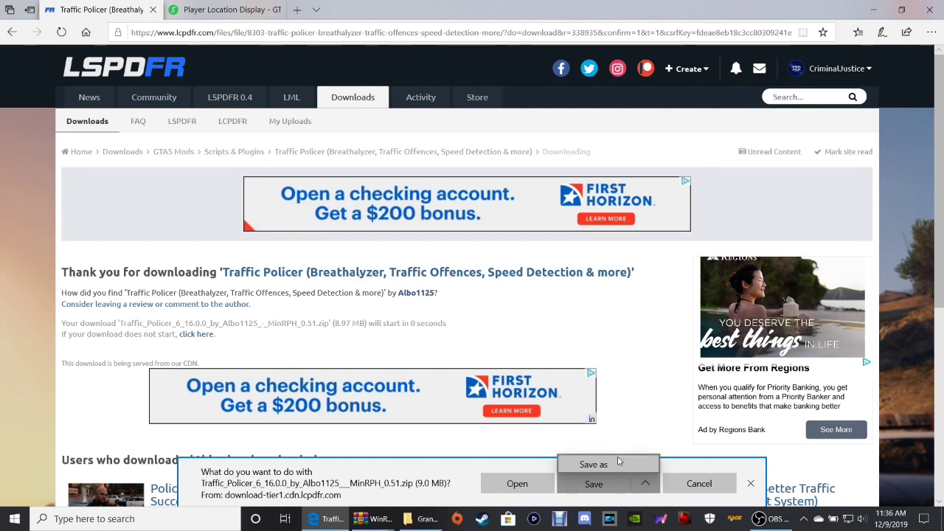
{"action": "left_click", "coordinate": [619, 463]}
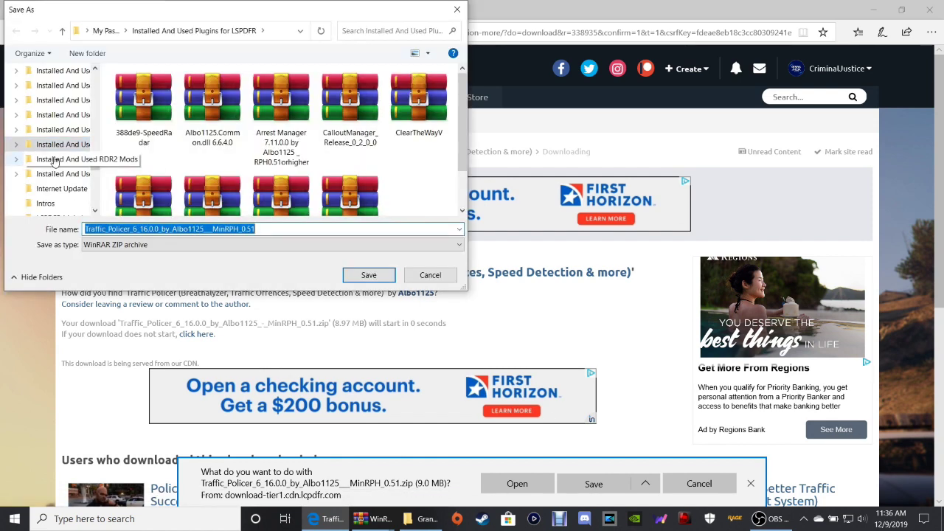
{"action": "scroll", "coordinate": [54, 162], "scroll_direction": "down", "scroll_amount": 3}
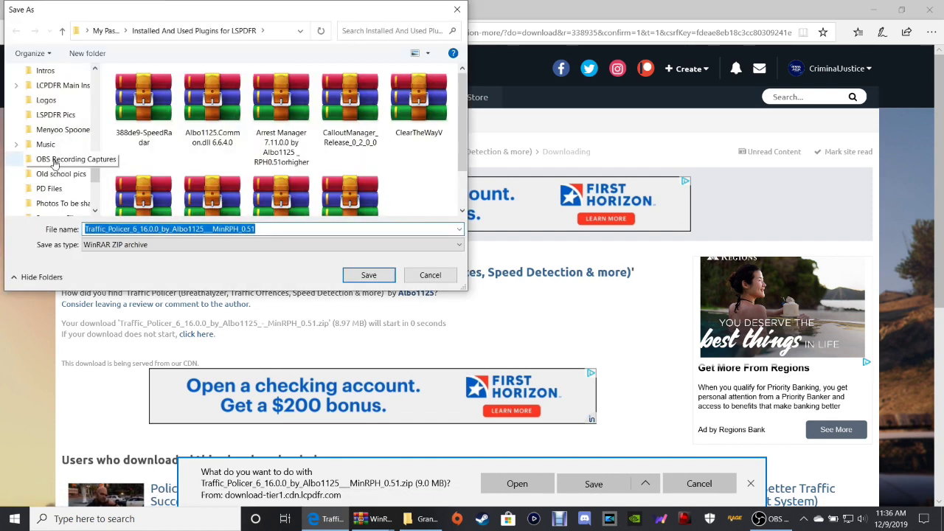
{"action": "scroll", "coordinate": [54, 163], "scroll_direction": "down", "scroll_amount": 3}
{"action": "scroll", "coordinate": [54, 163], "scroll_direction": "up", "scroll_amount": 2}
{"action": "scroll", "coordinate": [94, 139], "scroll_direction": "down", "scroll_amount": 6}
{"action": "left_click_drag", "start_coordinate": [99, 139], "coordinate": [98, 111]}
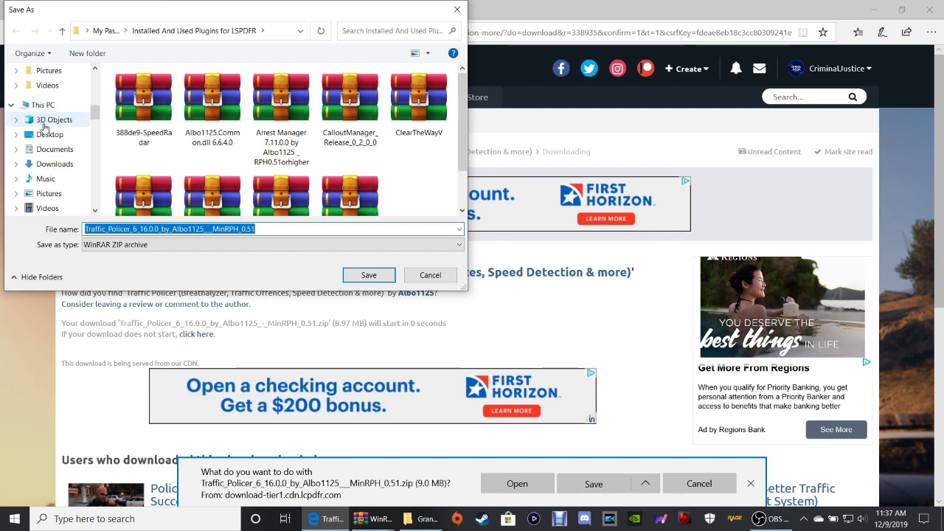
Browse to Desktop in the Save As dialog, then cancel both the save and the download
{"action": "left_click", "coordinate": [45, 133]}
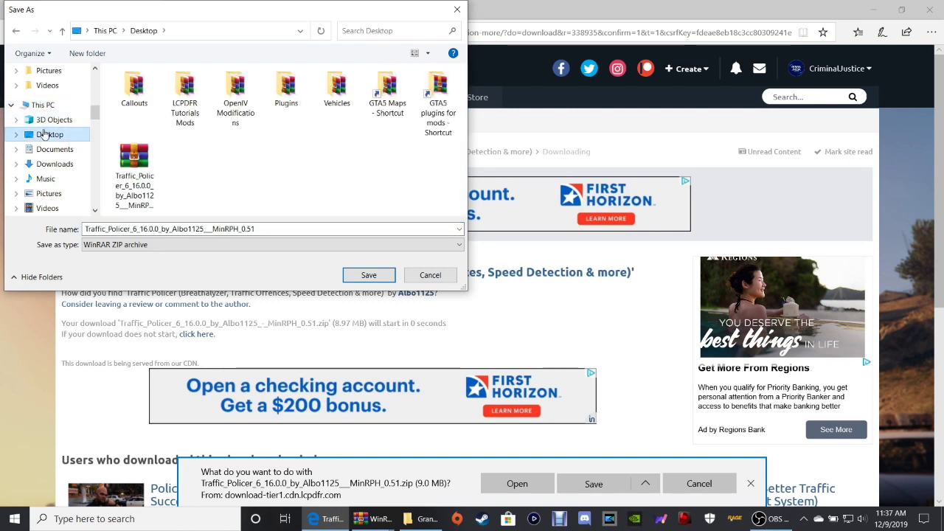
{"action": "left_click", "coordinate": [171, 228]}
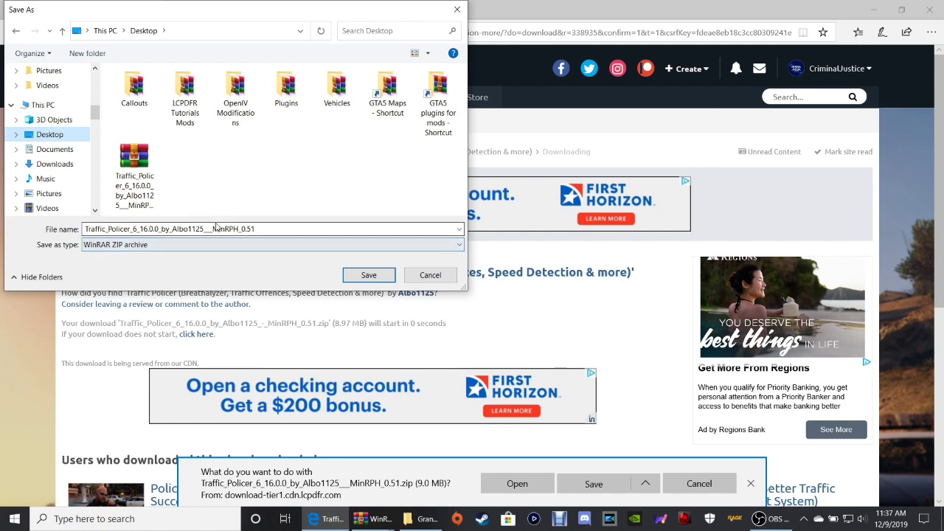
{"action": "left_click", "coordinate": [431, 275]}
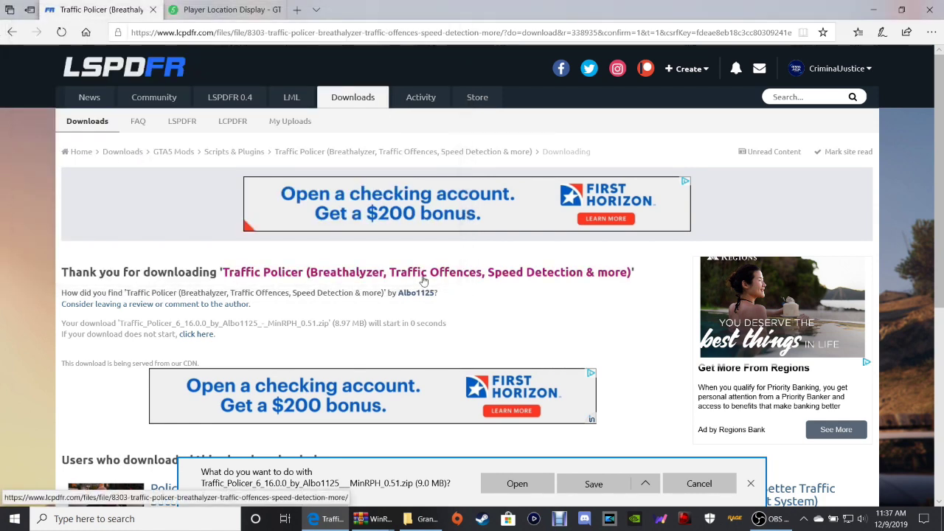
{"action": "left_click", "coordinate": [690, 488]}
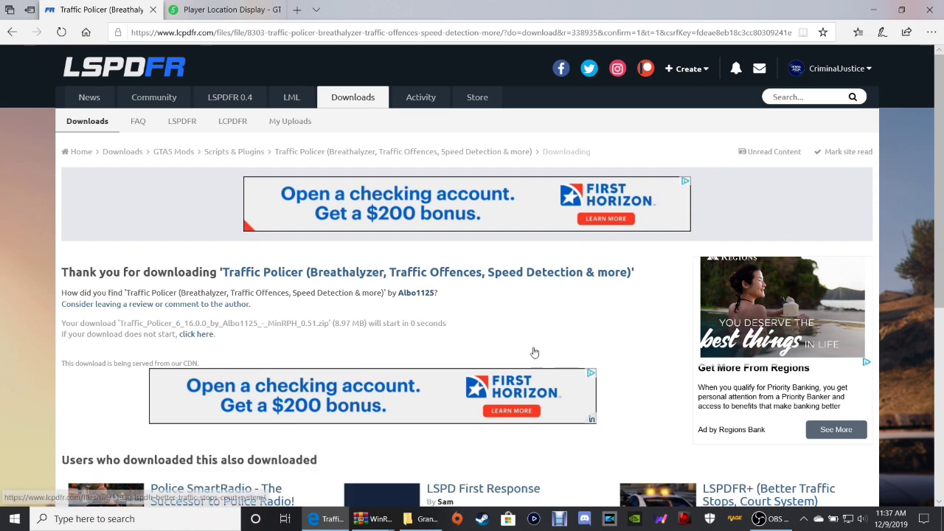
Close the Traffic Policer tab and start the Player Location Display 4.00 download on GTA5-Mods
{"action": "left_click", "coordinate": [153, 12]}
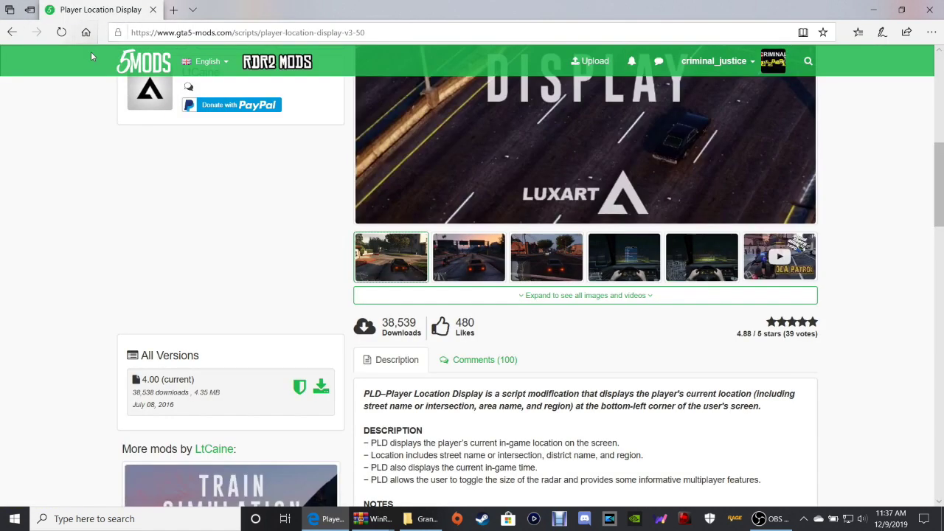
{"action": "scroll", "coordinate": [400, 173], "scroll_direction": "up", "scroll_amount": 5}
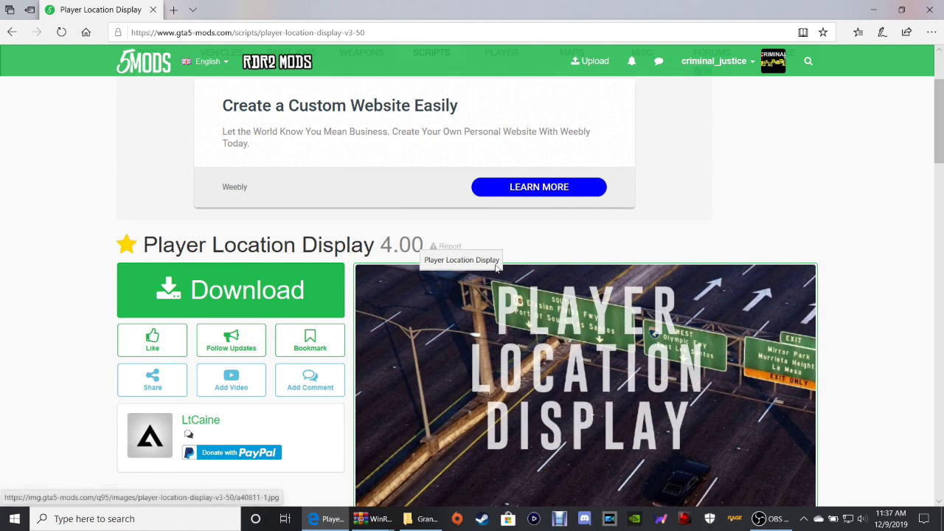
{"action": "scroll", "coordinate": [496, 269], "scroll_direction": "up", "scroll_amount": 1}
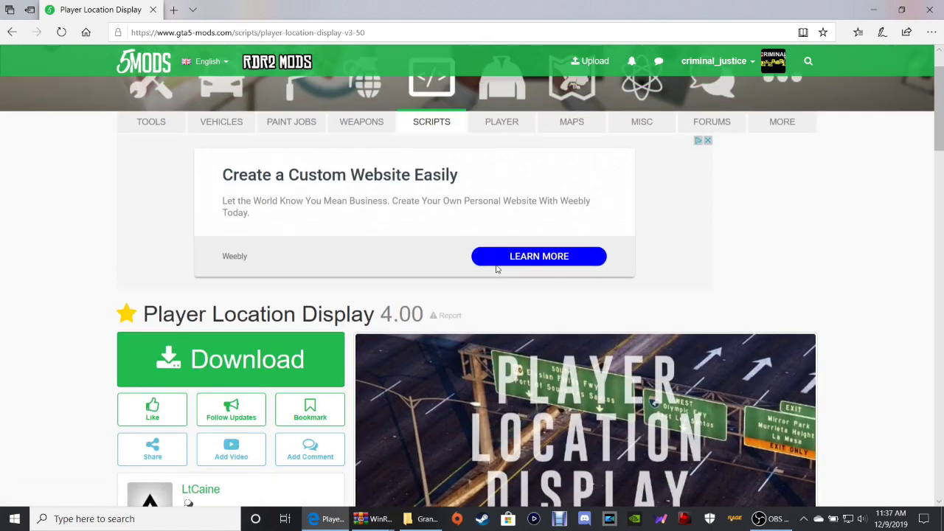
{"action": "scroll", "coordinate": [496, 270], "scroll_direction": "down", "scroll_amount": 1}
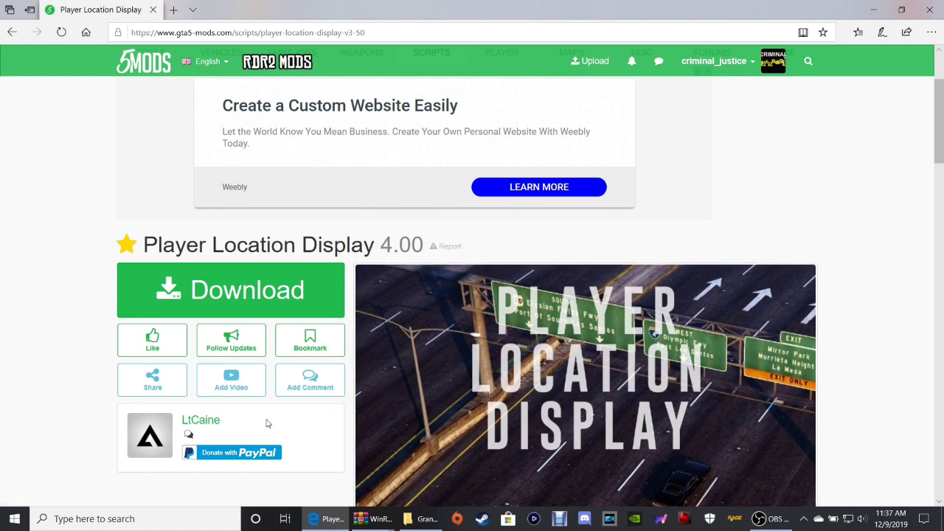
{"action": "scroll", "coordinate": [392, 396], "scroll_direction": "down", "scroll_amount": 3}
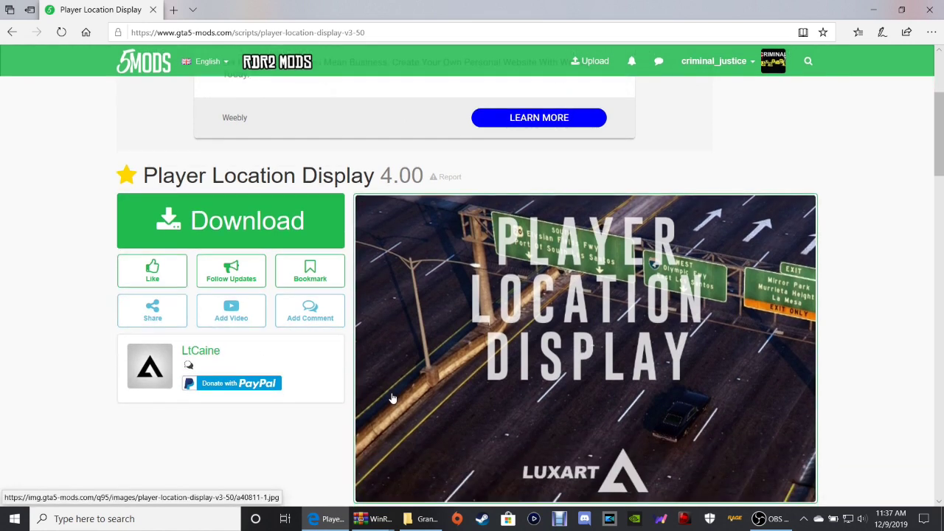
{"action": "scroll", "coordinate": [392, 396], "scroll_direction": "down", "scroll_amount": 1}
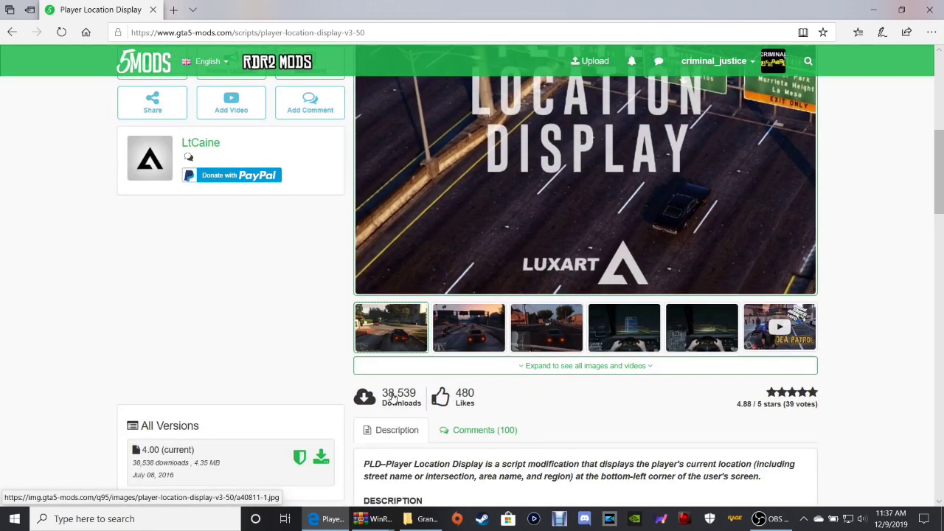
{"action": "scroll", "coordinate": [428, 391], "scroll_direction": "down", "scroll_amount": 1}
{"action": "scroll", "coordinate": [428, 391], "scroll_direction": "down", "scroll_amount": 1}
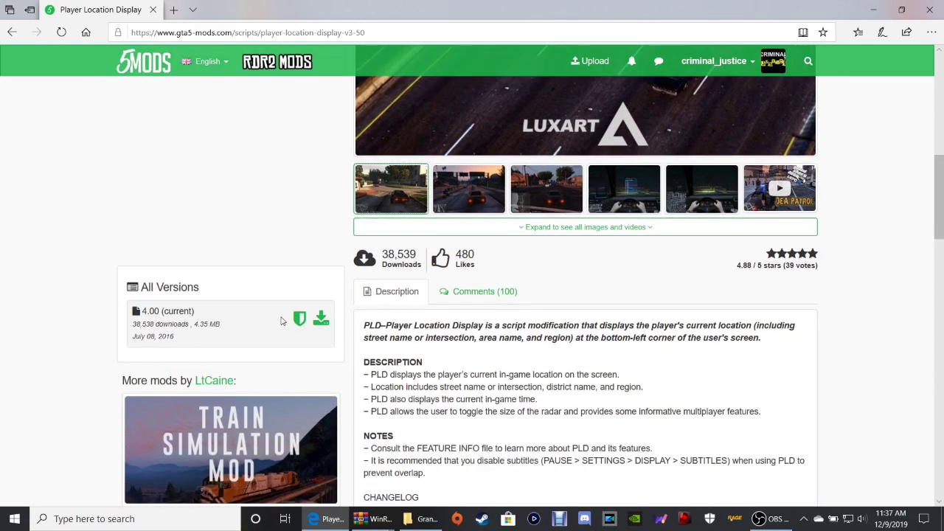
{"action": "scroll", "coordinate": [280, 321], "scroll_direction": "up", "scroll_amount": 1}
{"action": "scroll", "coordinate": [280, 321], "scroll_direction": "down", "scroll_amount": 2}
{"action": "scroll", "coordinate": [281, 321], "scroll_direction": "up", "scroll_amount": 4}
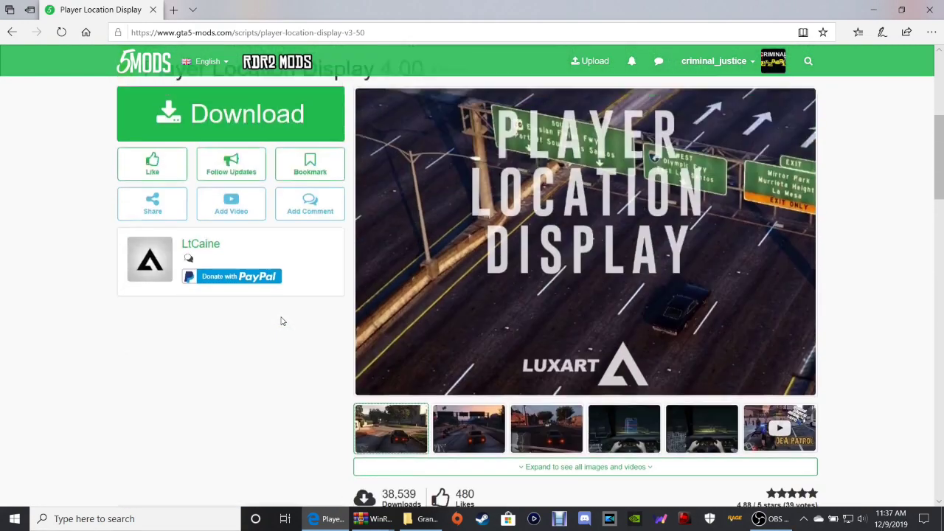
{"action": "scroll", "coordinate": [280, 320], "scroll_direction": "up", "scroll_amount": 3}
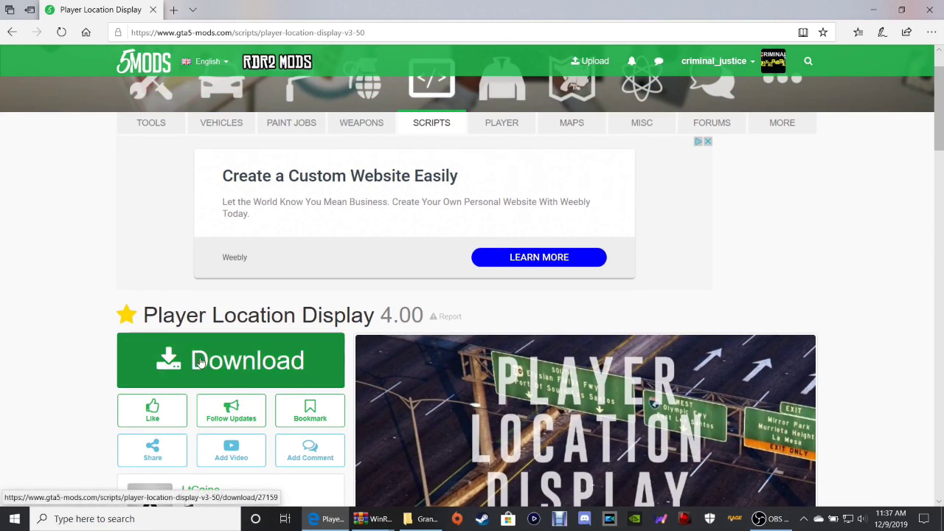
{"action": "left_click", "coordinate": [200, 361]}
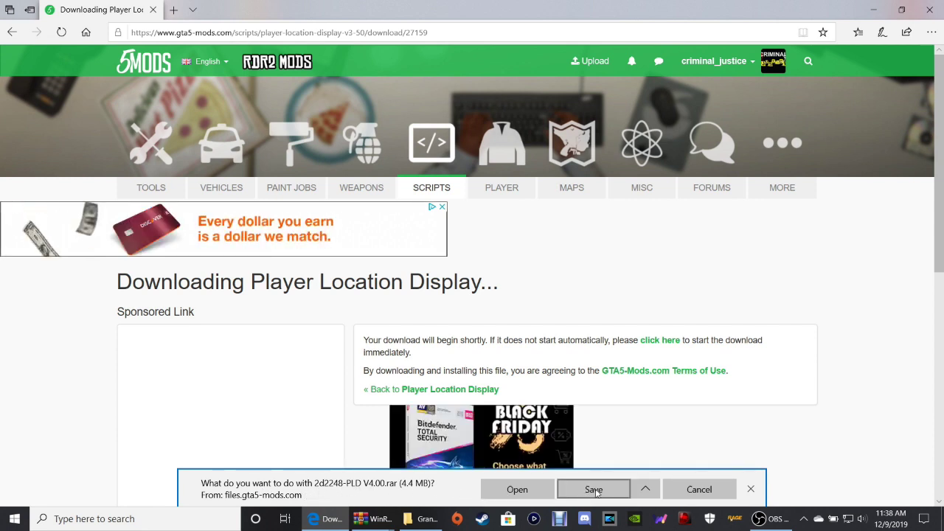
Cancel the PLD V4.00.rar download from its save options and close Edge
{"action": "left_click", "coordinate": [644, 490]}
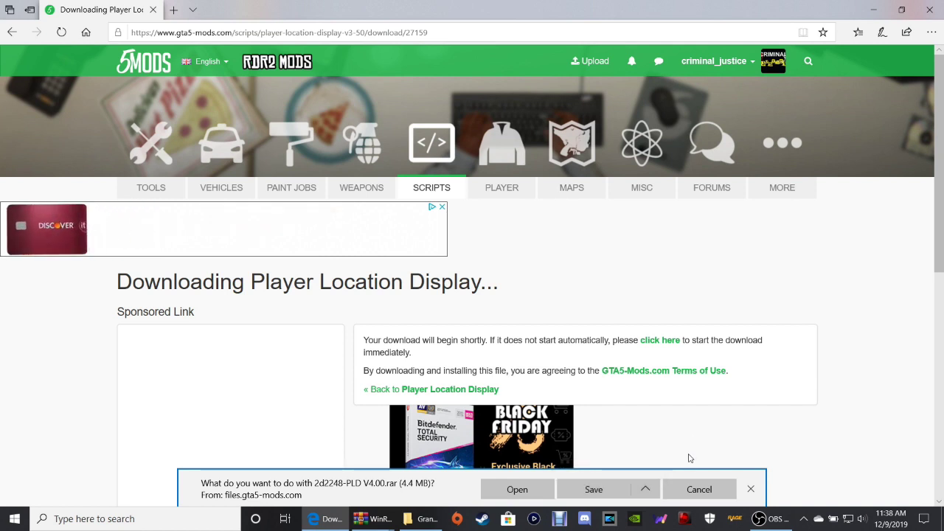
{"action": "left_click", "coordinate": [719, 489]}
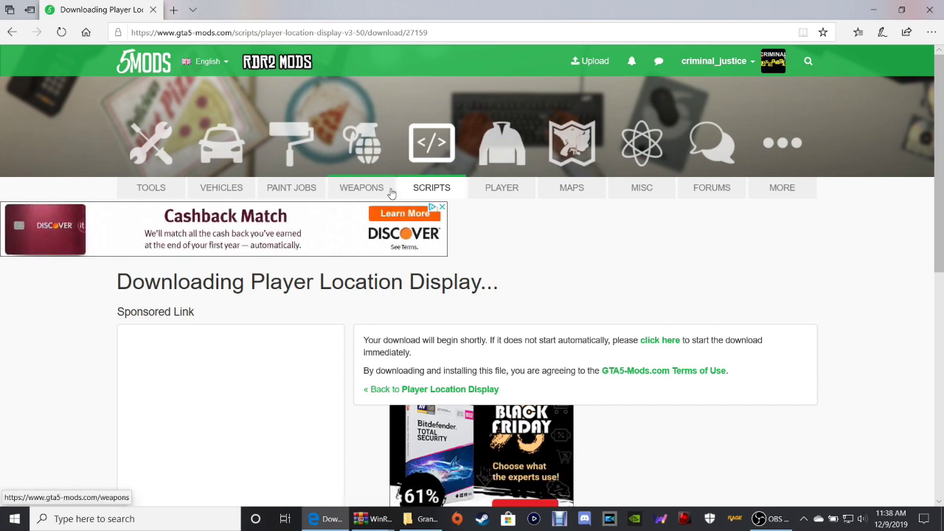
{"action": "left_click", "coordinate": [939, 19]}
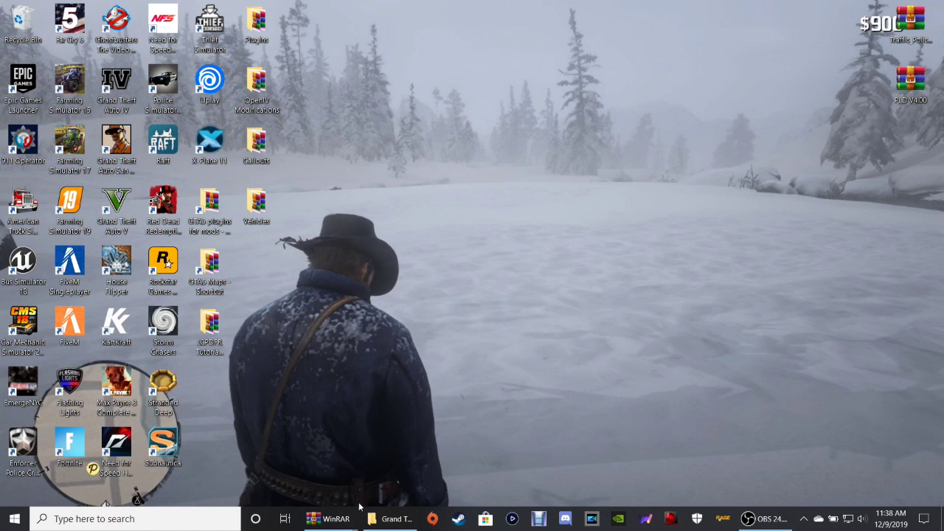
Move WinRAR after the Grand Theft Auto V folder on the taskbar and show File Explorer's jump list
{"action": "mouse_move", "coordinate": [341, 520]}
{"action": "left_click_drag", "start_coordinate": [341, 521], "coordinate": [405, 524]}
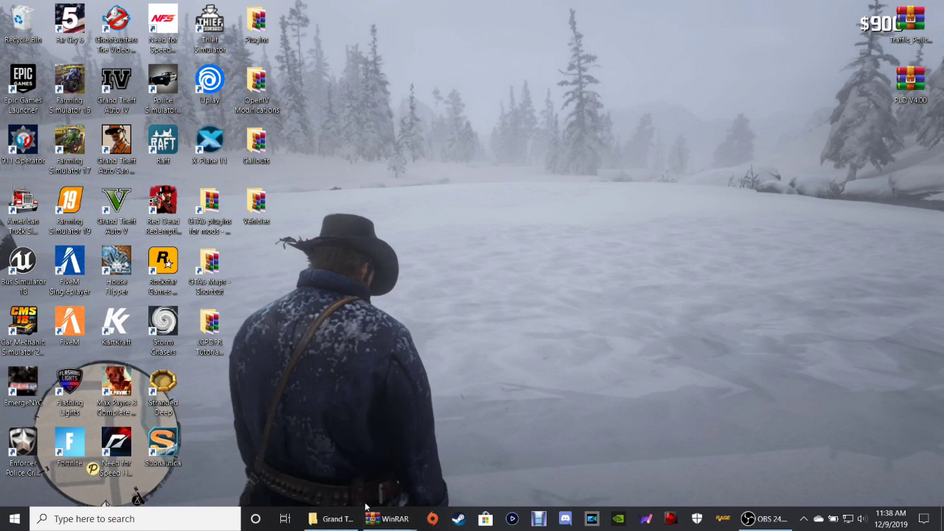
{"action": "mouse_move", "coordinate": [346, 520]}
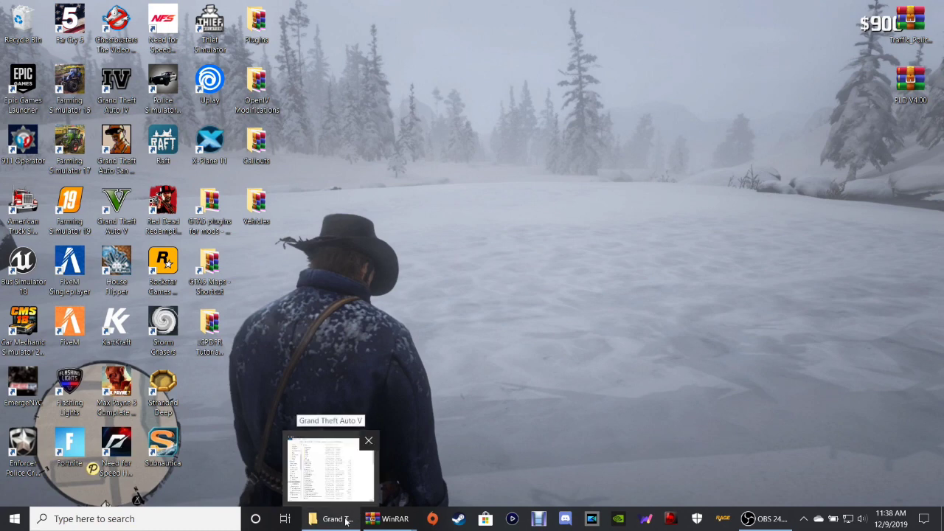
{"action": "left_click", "coordinate": [346, 521]}
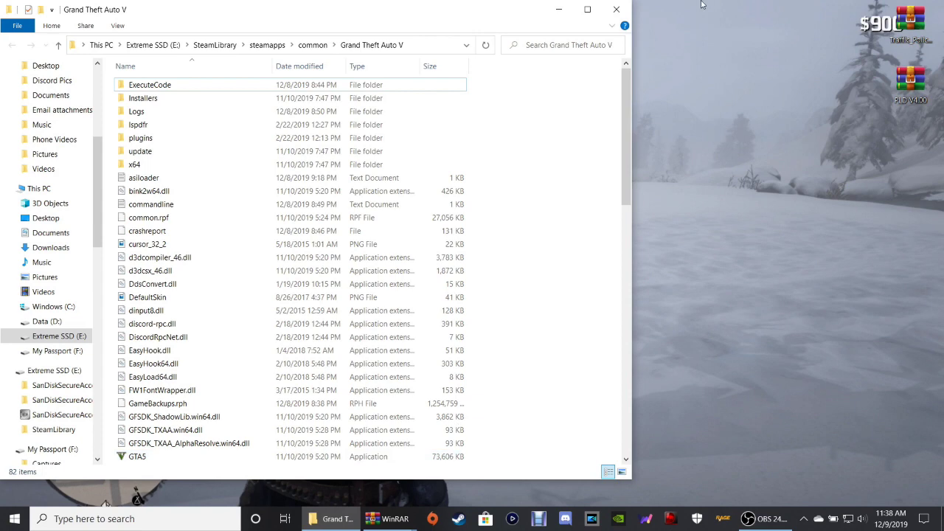
{"action": "right_click", "coordinate": [315, 520]}
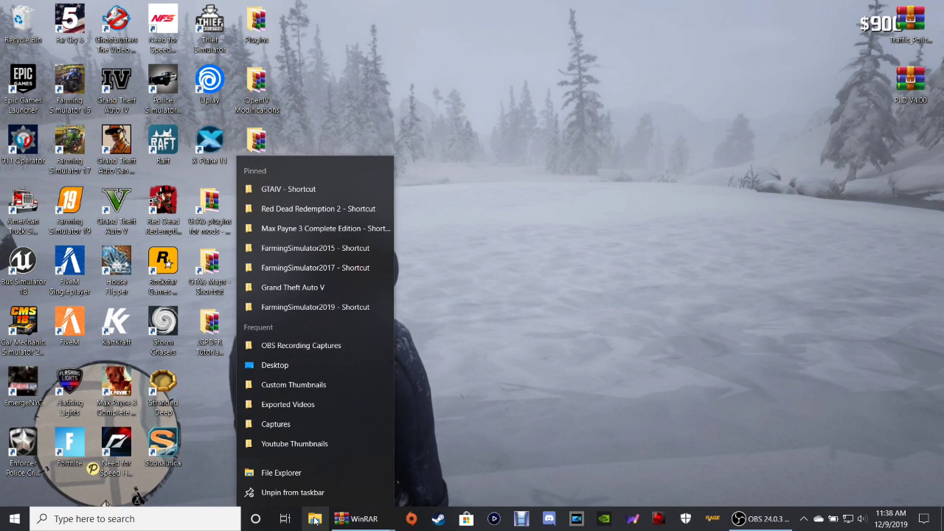
Open the Grand Theft Auto V folder, check plugins, go back, and select the desktop Traffic Policer archive
{"action": "left_click", "coordinate": [314, 289]}
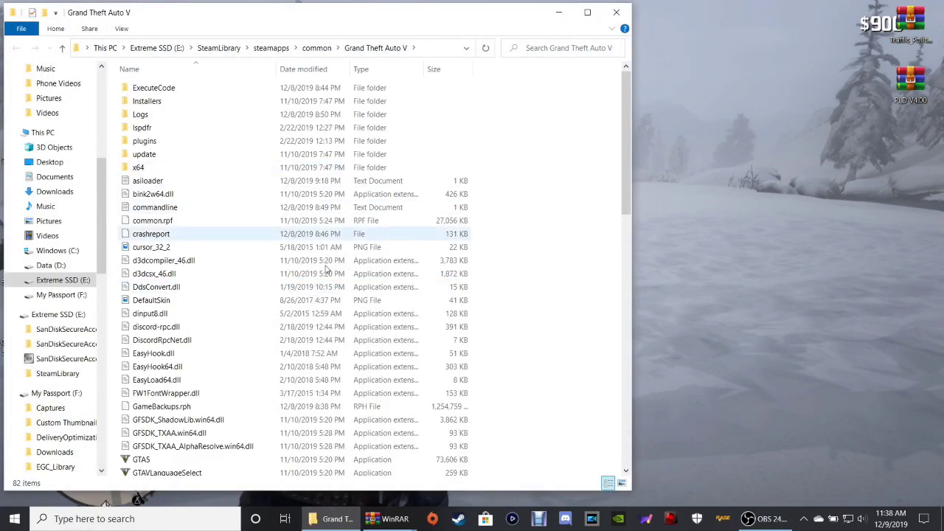
{"action": "left_click", "coordinate": [157, 143]}
{"action": "double_click", "coordinate": [157, 143]}
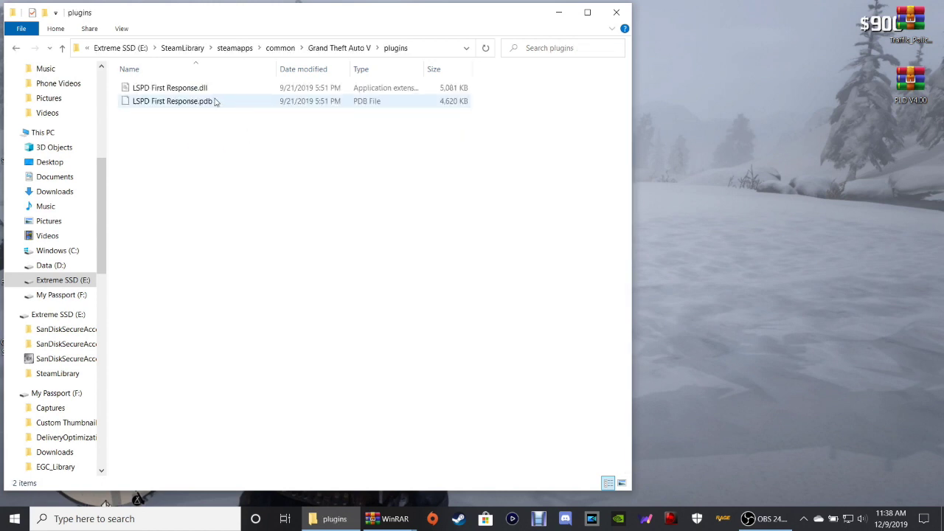
{"action": "left_click", "coordinate": [16, 48]}
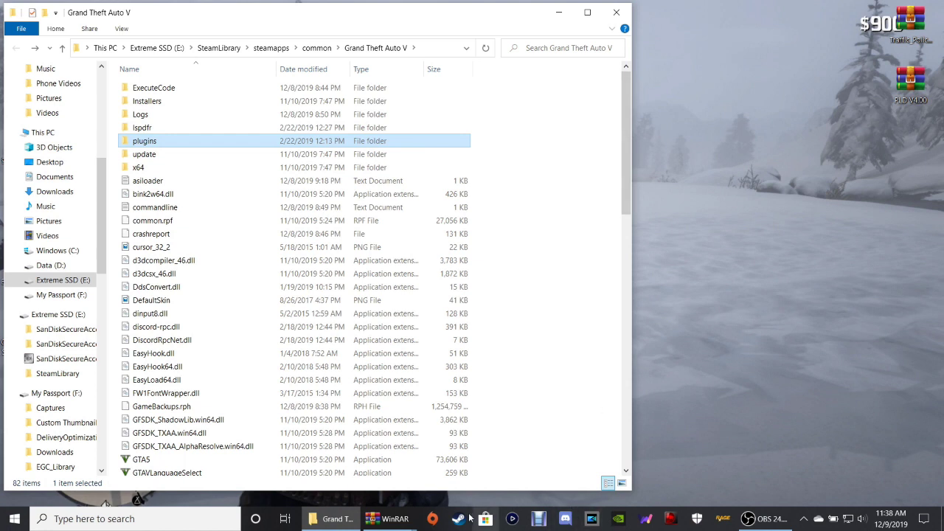
{"action": "left_click", "coordinate": [910, 22]}
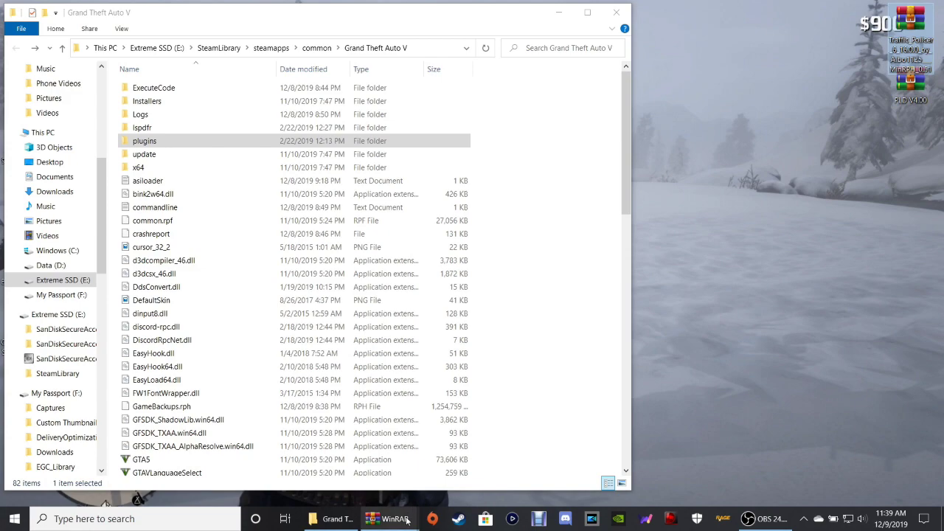
{"action": "mouse_move", "coordinate": [404, 521]}
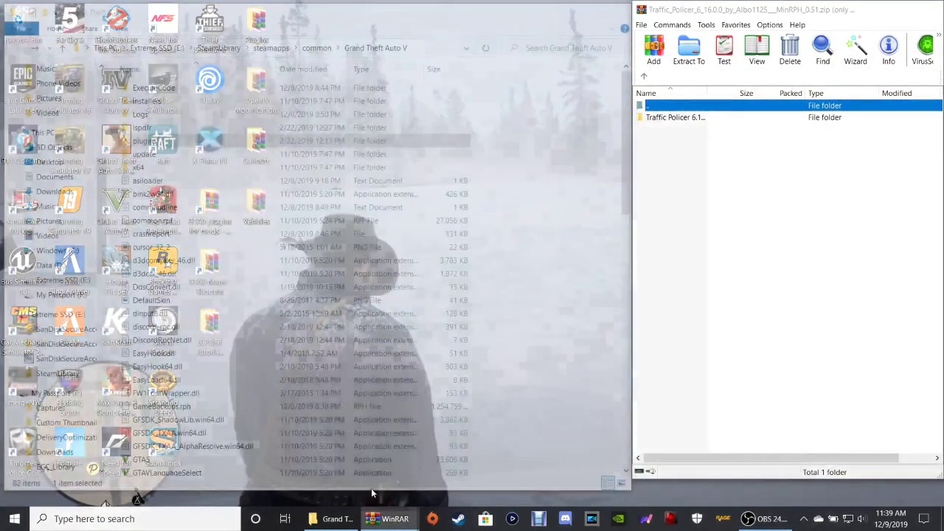
Extract LSPDFR, Plugins, Albo1125.Common and RAGENativeUI.dll from the archive into the Grand Theft Auto V folder
{"action": "left_click", "coordinate": [371, 488]}
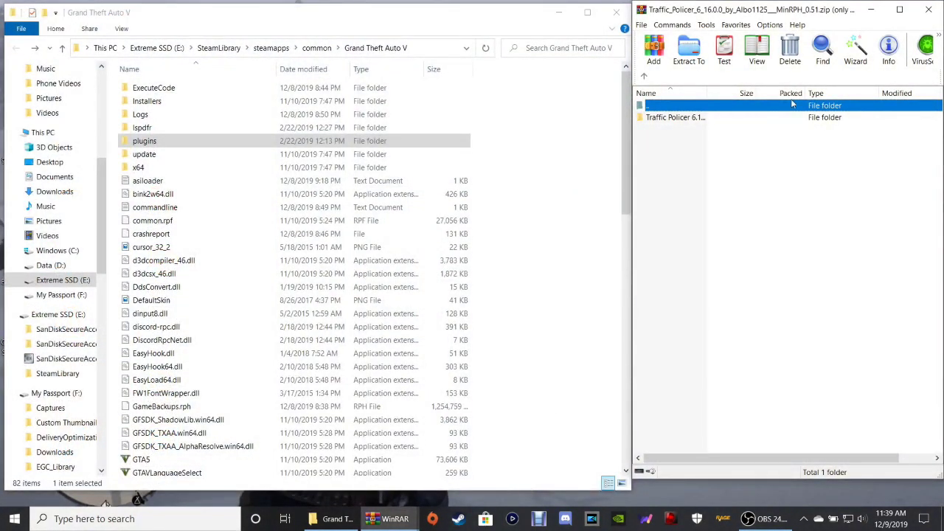
{"action": "left_click", "coordinate": [665, 124]}
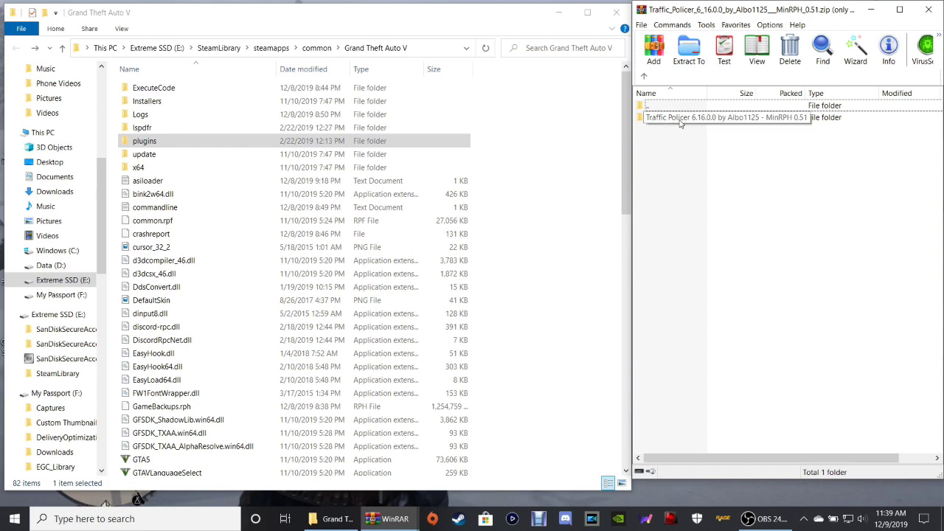
{"action": "double_click", "coordinate": [680, 123]}
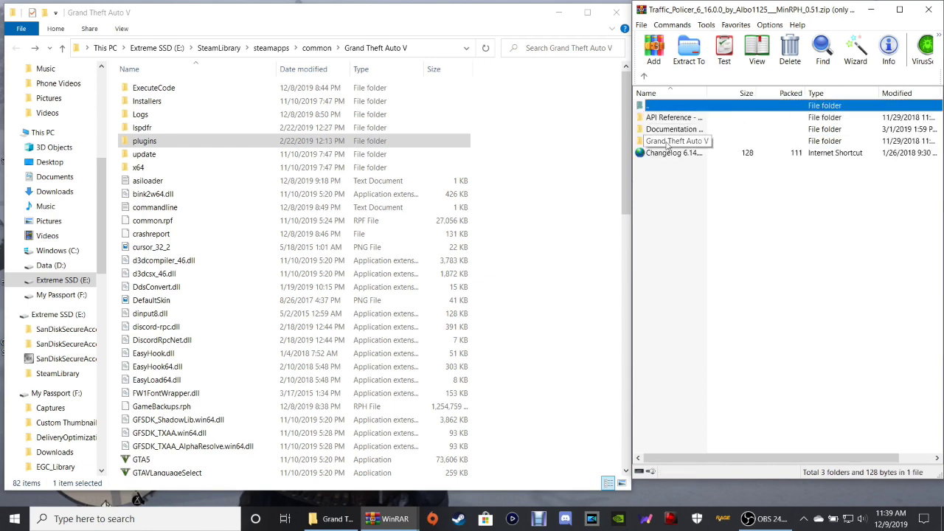
{"action": "double_click", "coordinate": [666, 142]}
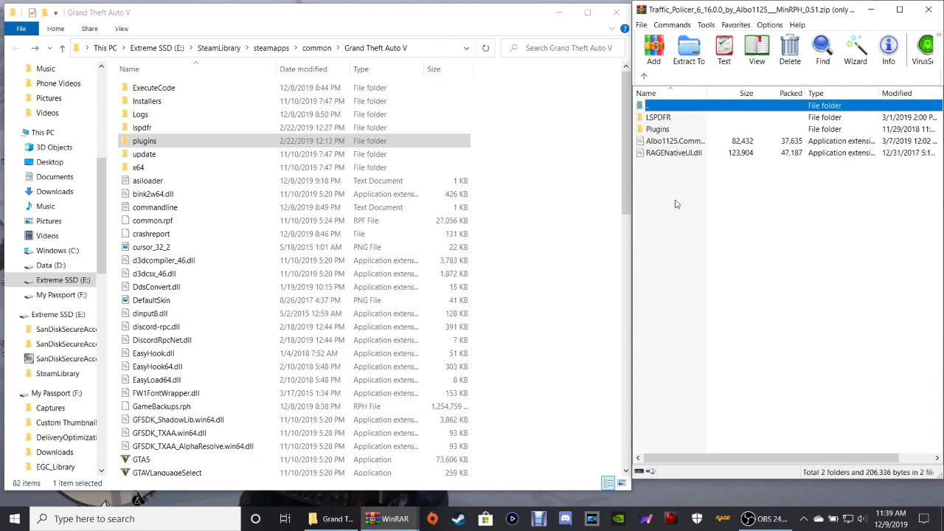
{"action": "left_click_drag", "start_coordinate": [667, 187], "coordinate": [665, 128]}
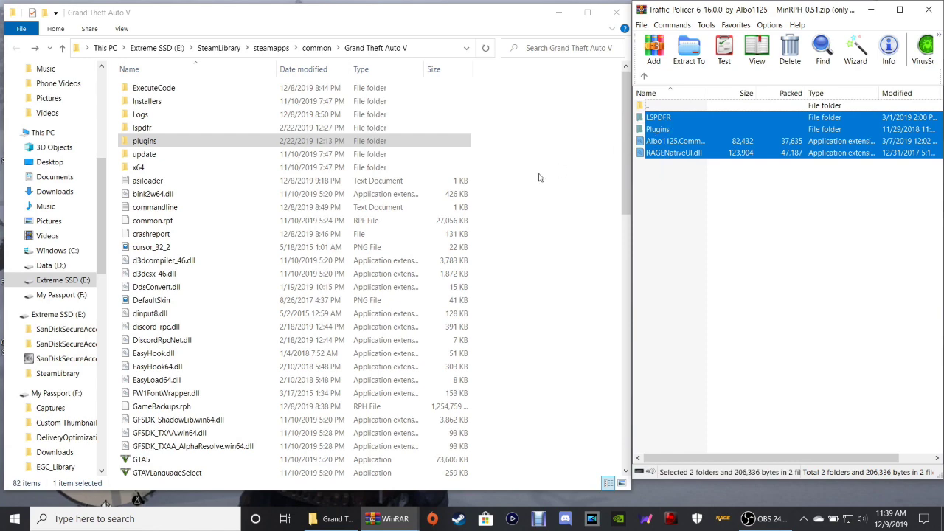
{"action": "scroll", "coordinate": [537, 187], "scroll_direction": "down", "scroll_amount": 2}
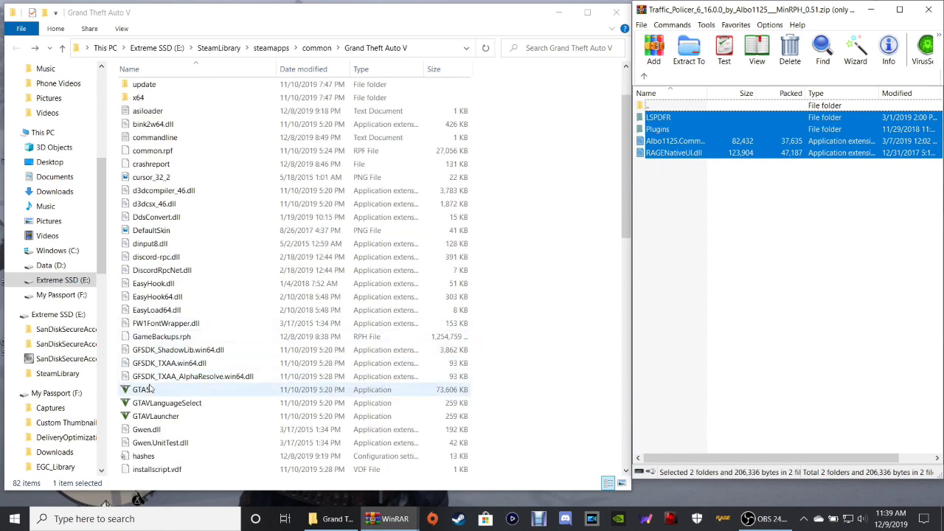
{"action": "left_click_drag", "start_coordinate": [668, 133], "coordinate": [543, 305]}
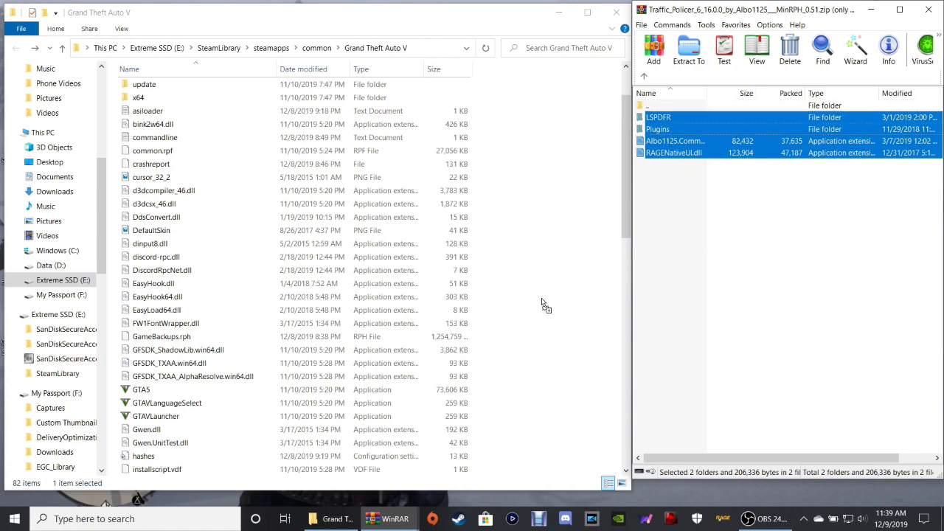
{"action": "left_click_drag", "start_coordinate": [543, 305], "coordinate": [541, 302]}
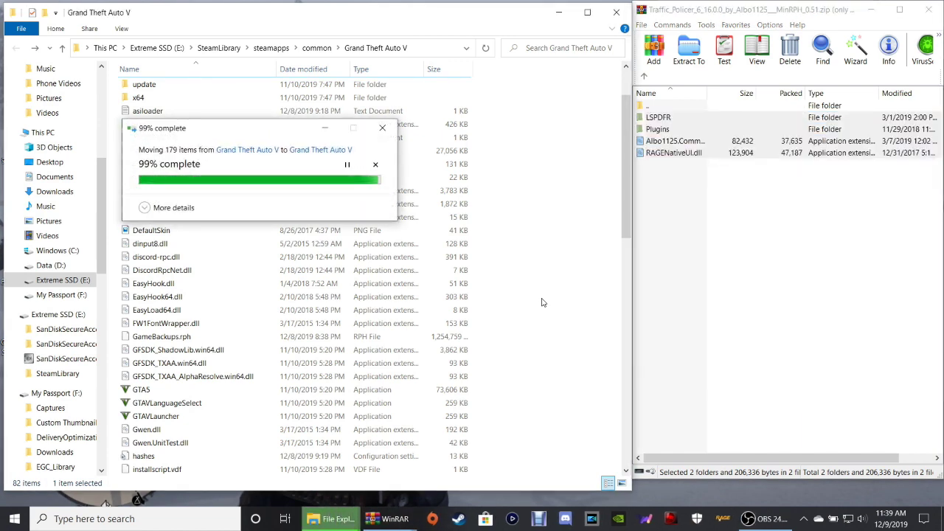
Refresh the game folder to show 84 items and close the Traffic Policer archive
{"action": "left_click", "coordinate": [885, 239]}
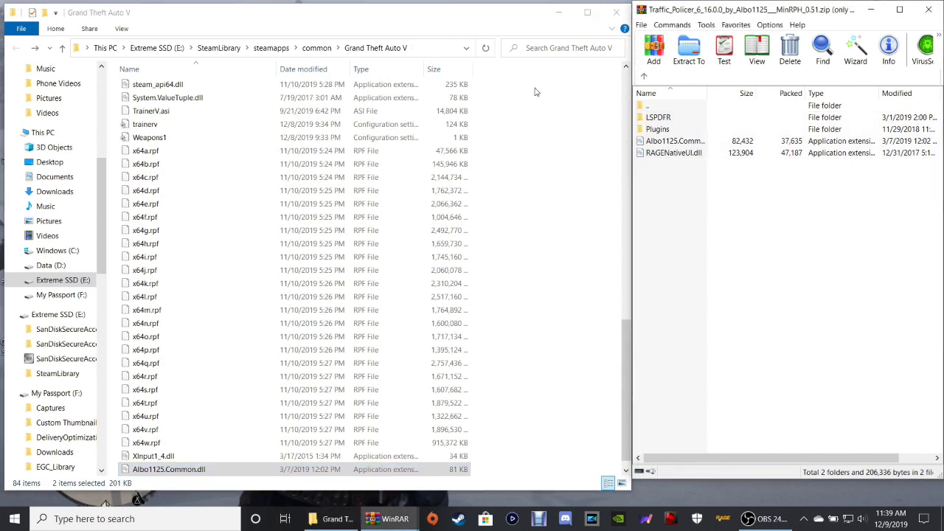
{"action": "left_click", "coordinate": [486, 47]}
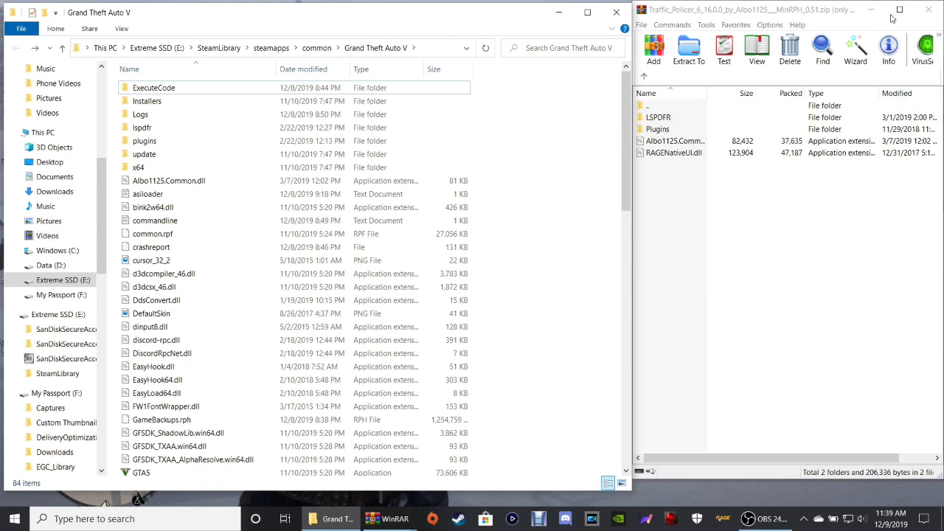
{"action": "left_click", "coordinate": [934, 9]}
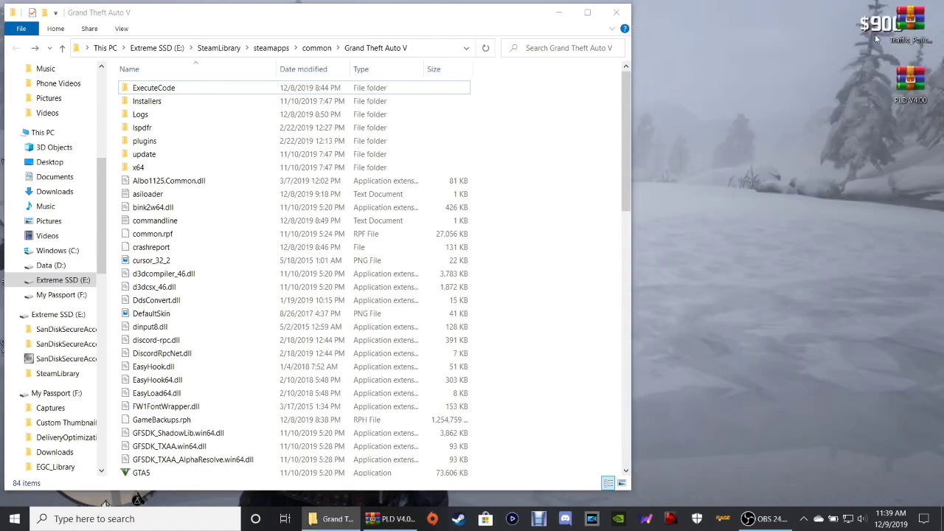
Delete the Traffic Policer archive from the desktop and move the PLD V4.00 archive to the top-right corner
{"action": "right_click", "coordinate": [906, 19]}
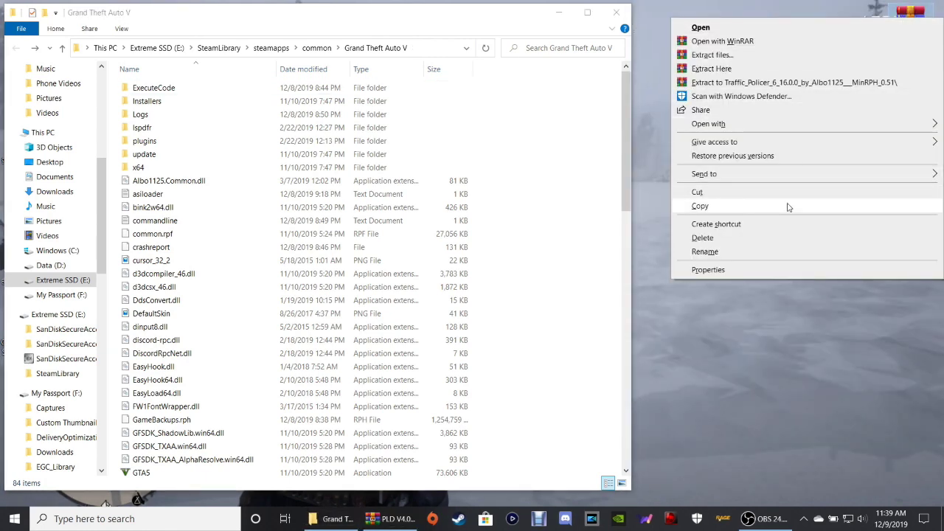
{"action": "left_click", "coordinate": [775, 239]}
{"action": "left_click_drag", "start_coordinate": [910, 81], "coordinate": [907, 54]}
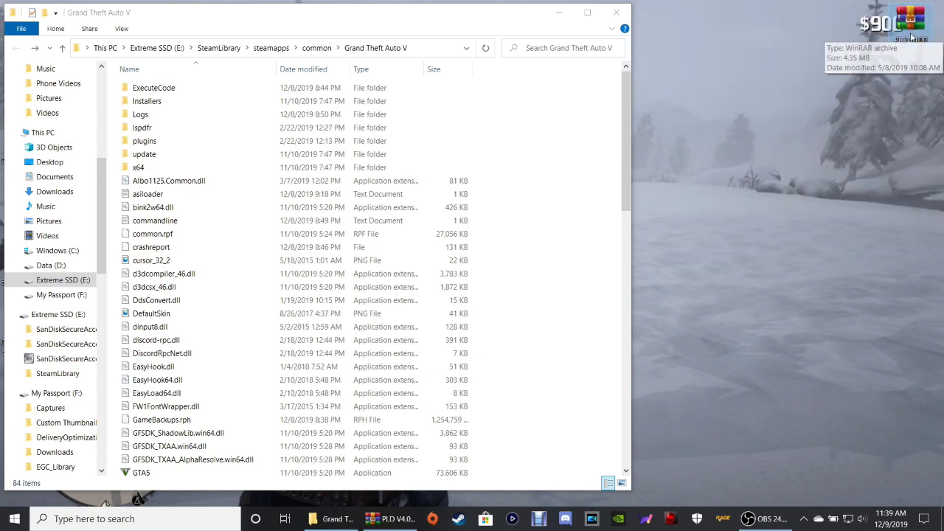
Extract PLD.asi and PLD.ini from INSTALLATION FILES\Grand Theft Auto V into the game folder and refresh
{"action": "left_click", "coordinate": [396, 524]}
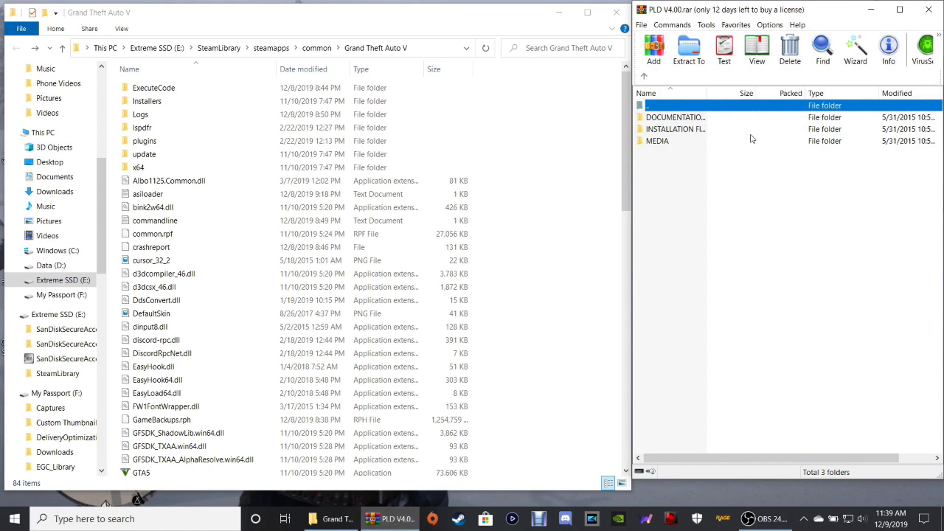
{"action": "double_click", "coordinate": [687, 130]}
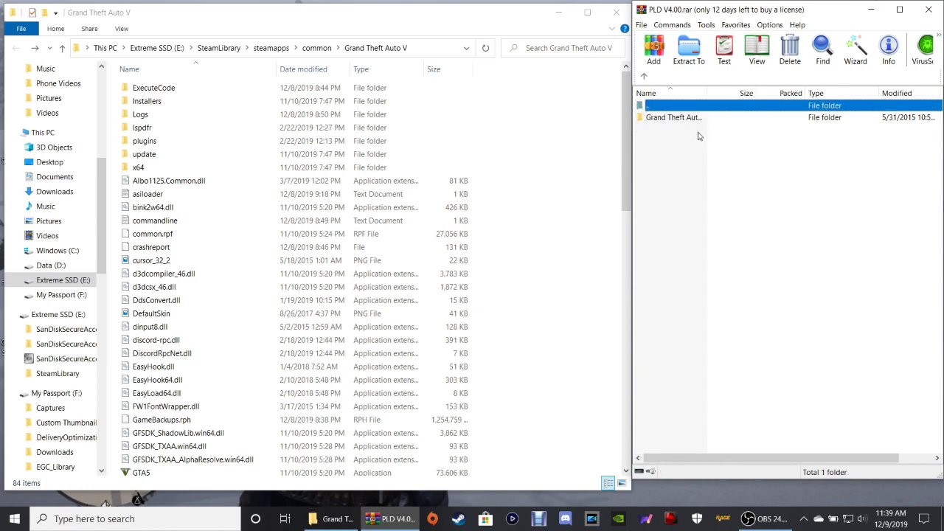
{"action": "double_click", "coordinate": [675, 118]}
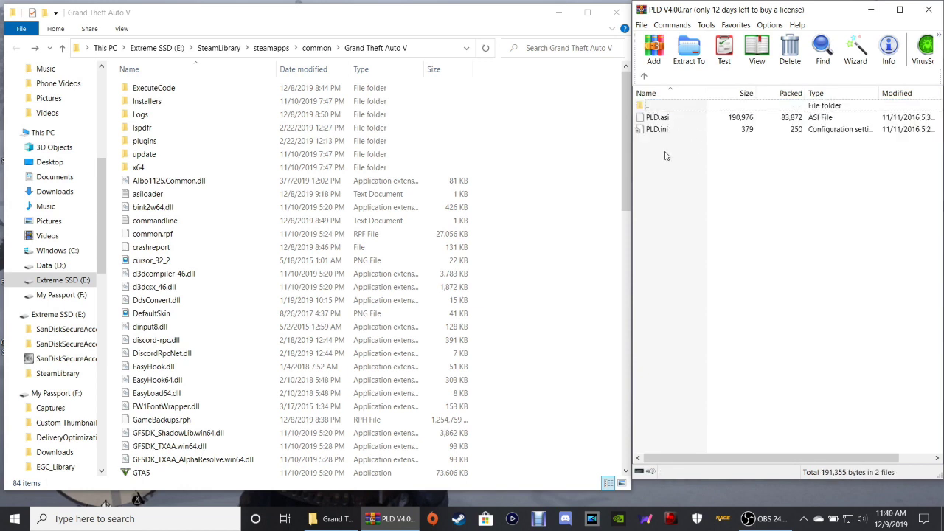
{"action": "scroll", "coordinate": [596, 163], "scroll_direction": "down", "scroll_amount": 2}
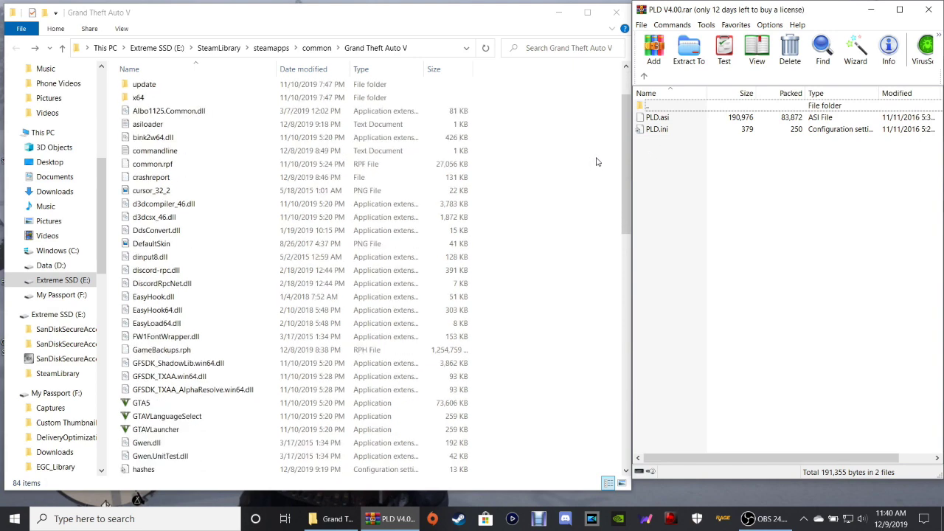
{"action": "left_click_drag", "start_coordinate": [649, 147], "coordinate": [534, 276]}
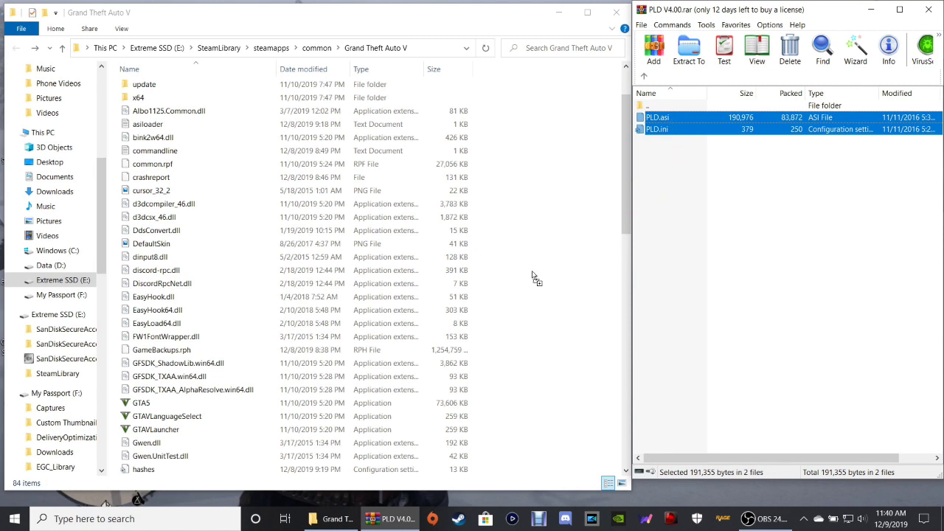
{"action": "left_click_drag", "start_coordinate": [534, 276], "coordinate": [532, 275]}
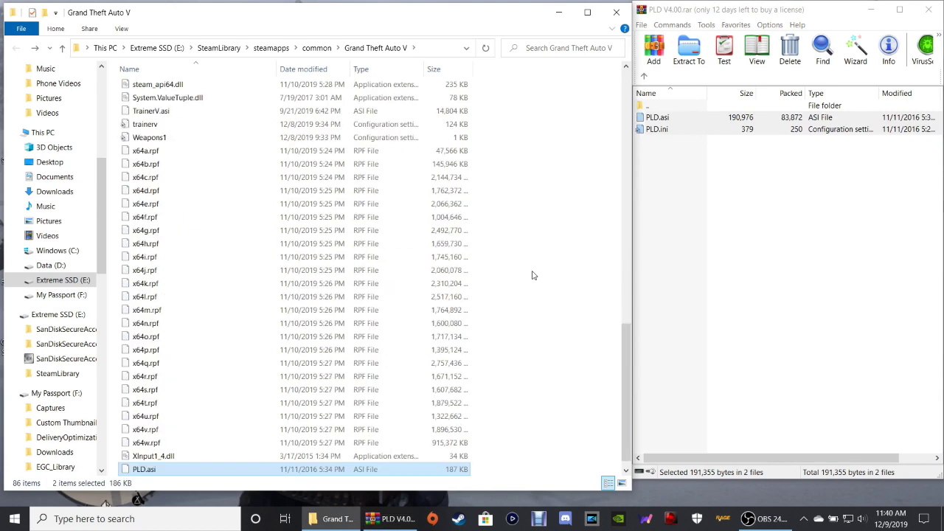
{"action": "left_click", "coordinate": [485, 49]}
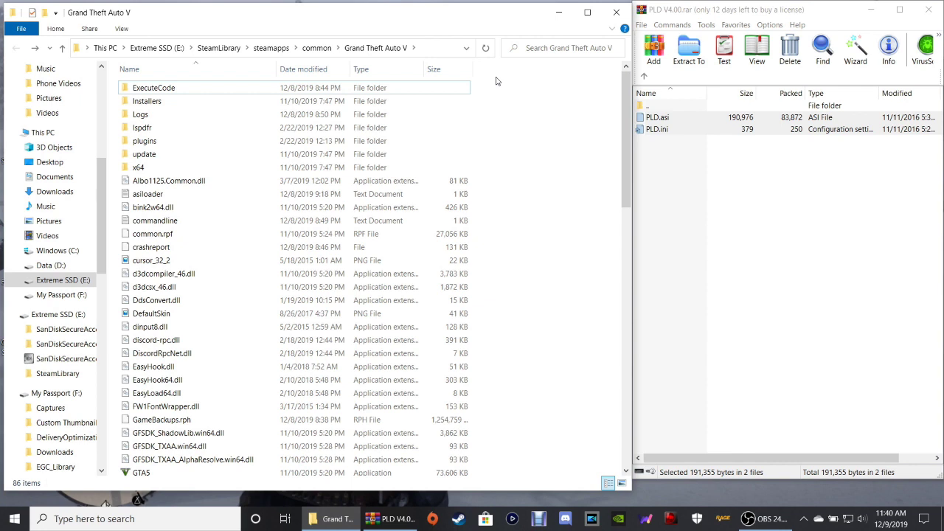
Return the PLD archive to its top-level folders and close WinRAR
{"action": "left_click", "coordinate": [761, 251]}
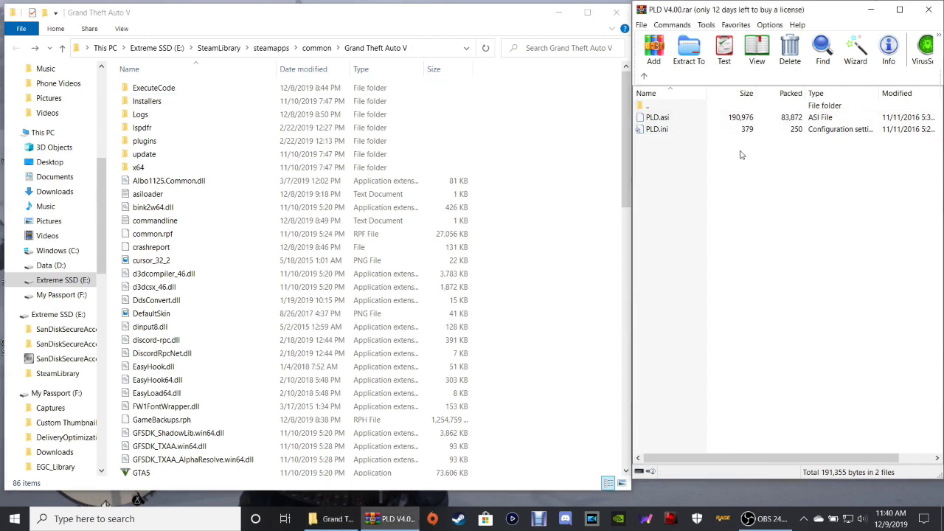
{"action": "left_click", "coordinate": [644, 76]}
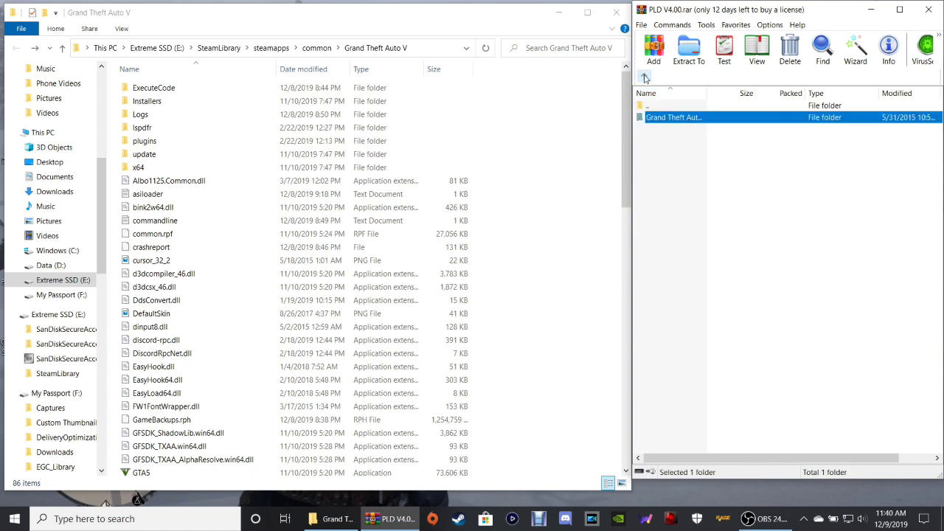
{"action": "key", "text": "Return"}
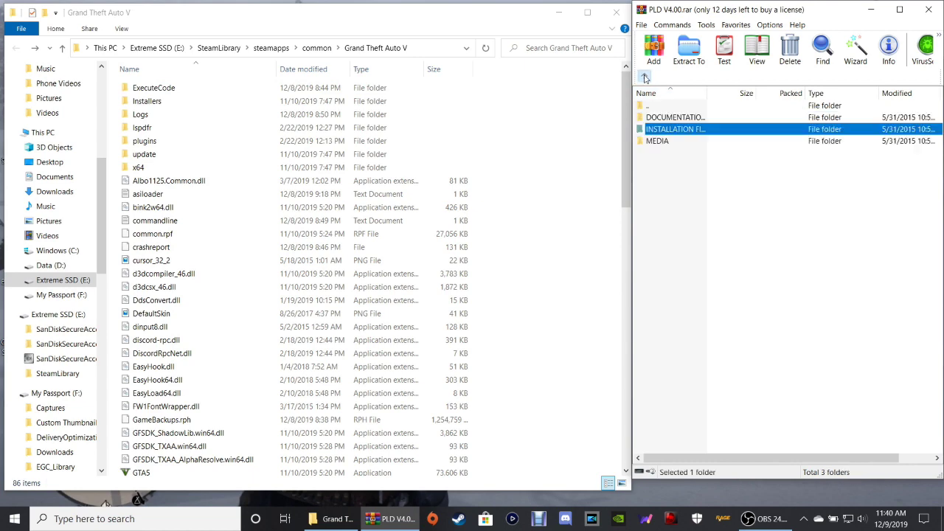
{"action": "left_click", "coordinate": [919, 13]}
Delete the desktop PLD V4.00 archive and open plugins\LSPDFR\Traffic Policer.ini in Notepad
{"action": "right_click", "coordinate": [922, 25]}
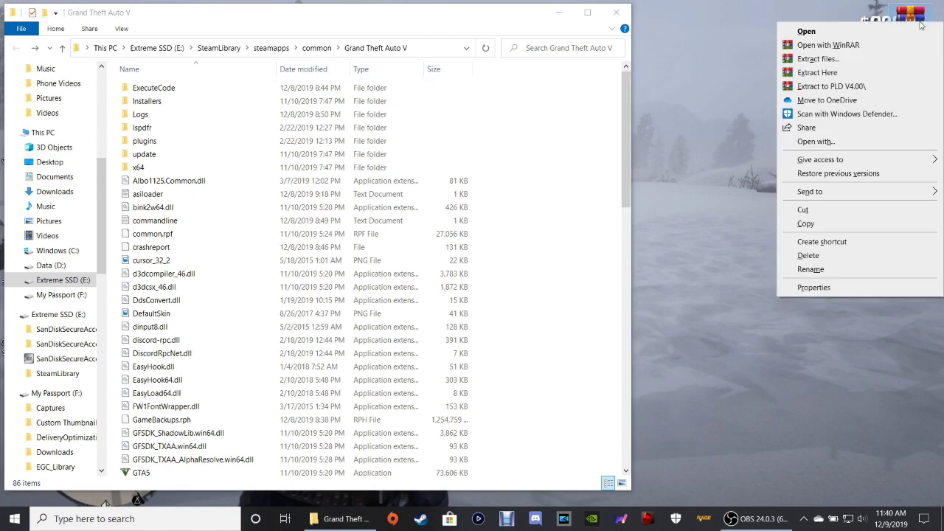
{"action": "left_click", "coordinate": [807, 255]}
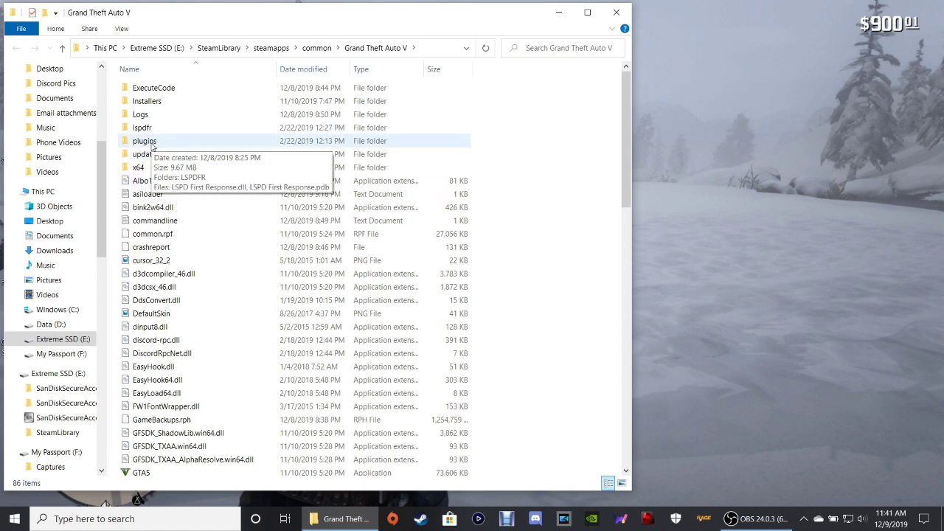
{"action": "double_click", "coordinate": [151, 143]}
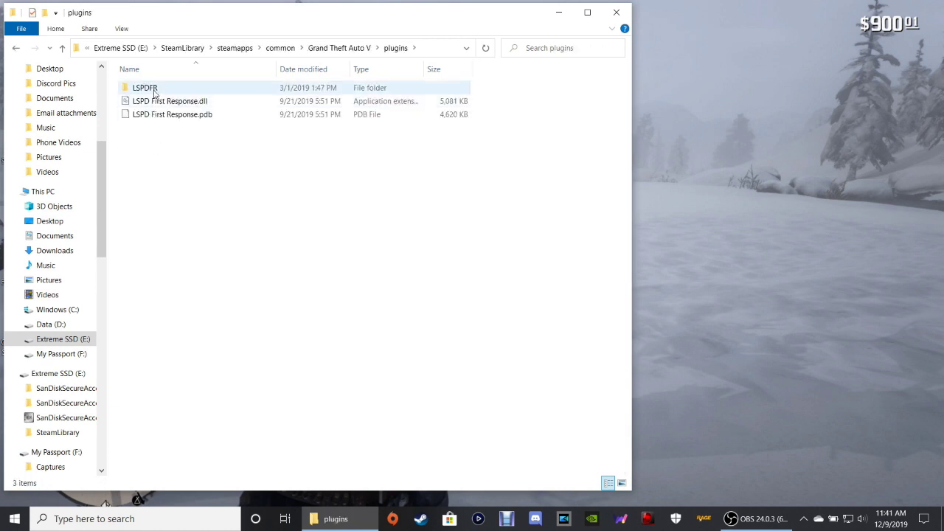
{"action": "left_click", "coordinate": [154, 91]}
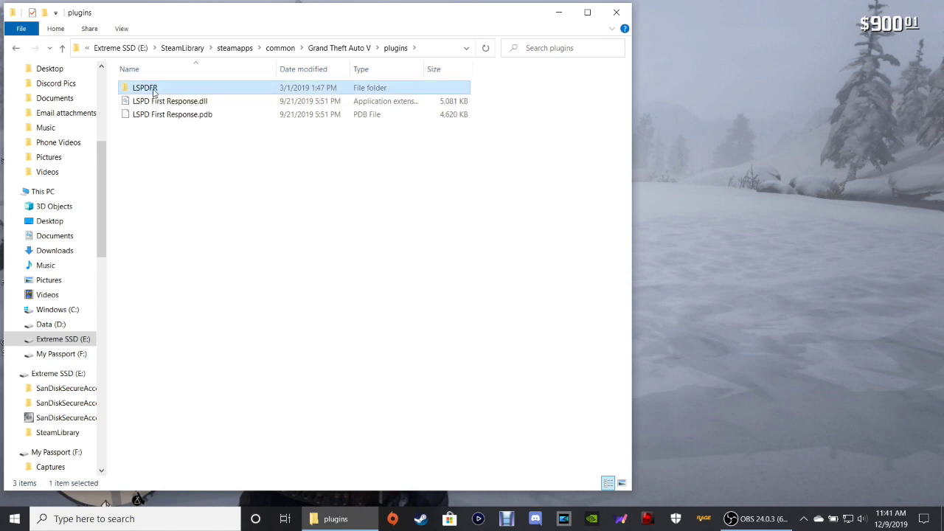
{"action": "double_click", "coordinate": [154, 92]}
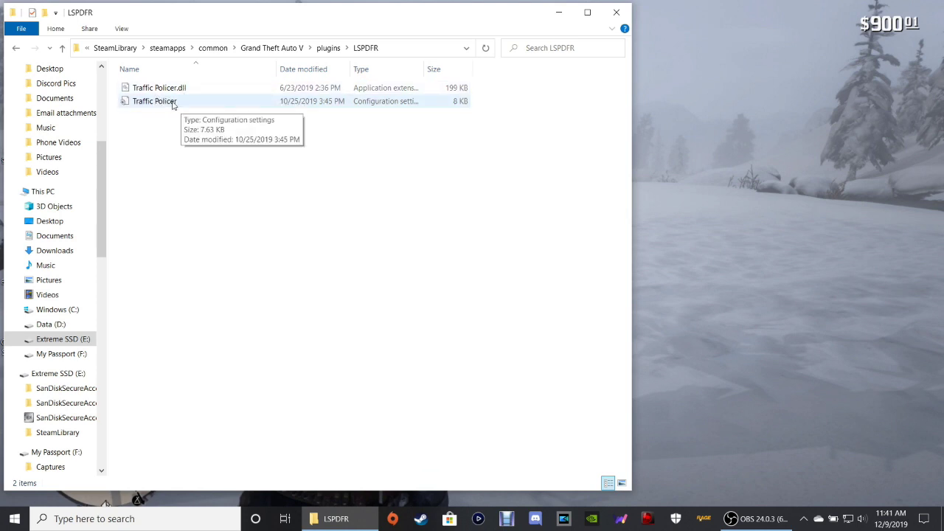
{"action": "double_click", "coordinate": [174, 102]}
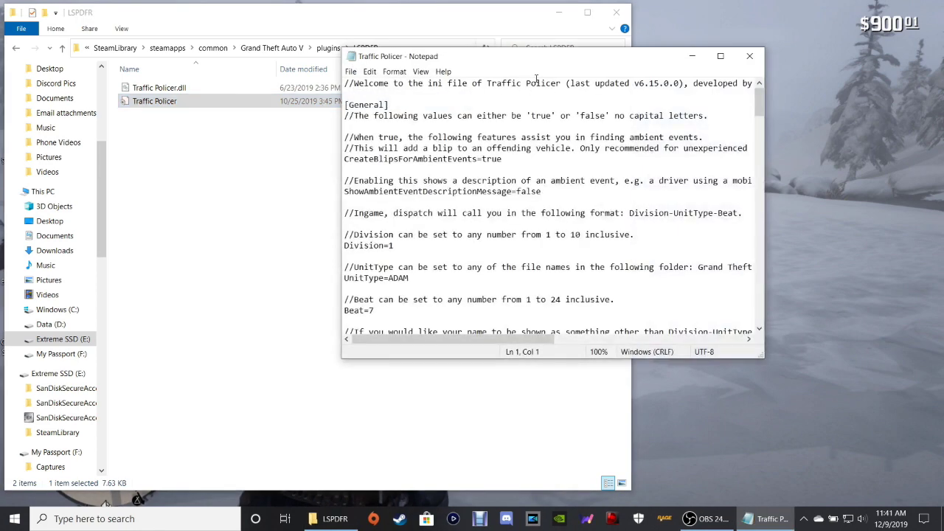
Maximize Notepad showing Traffic Policer.ini and highlight the Division=1 setting
{"action": "double_click", "coordinate": [541, 59]}
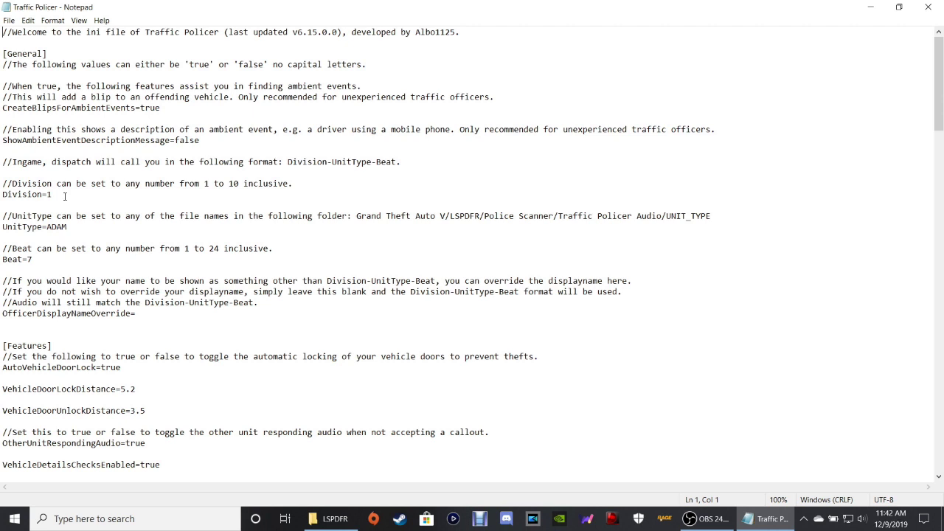
{"action": "left_click_drag", "start_coordinate": [59, 196], "coordinate": [28, 195]}
{"action": "left_click_drag", "start_coordinate": [70, 227], "coordinate": [23, 227]}
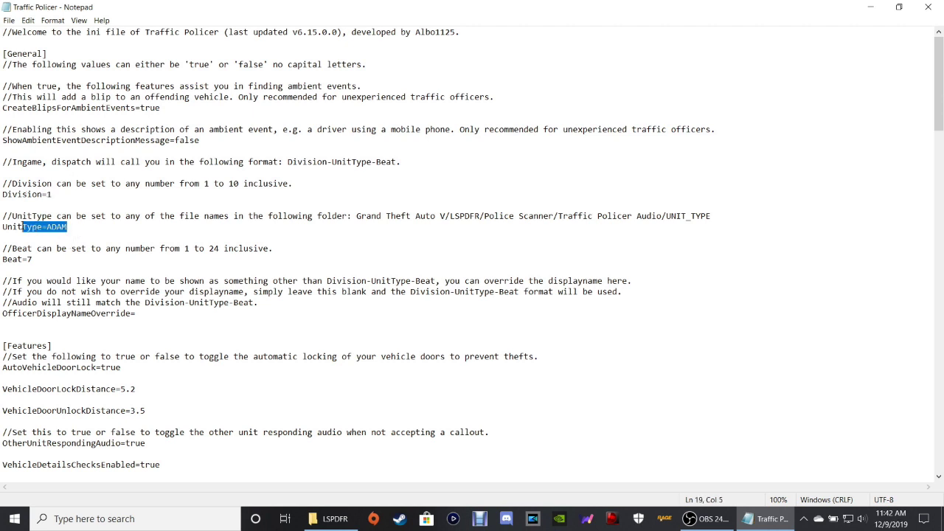
{"action": "left_click_drag", "start_coordinate": [32, 260], "coordinate": [2, 260]}
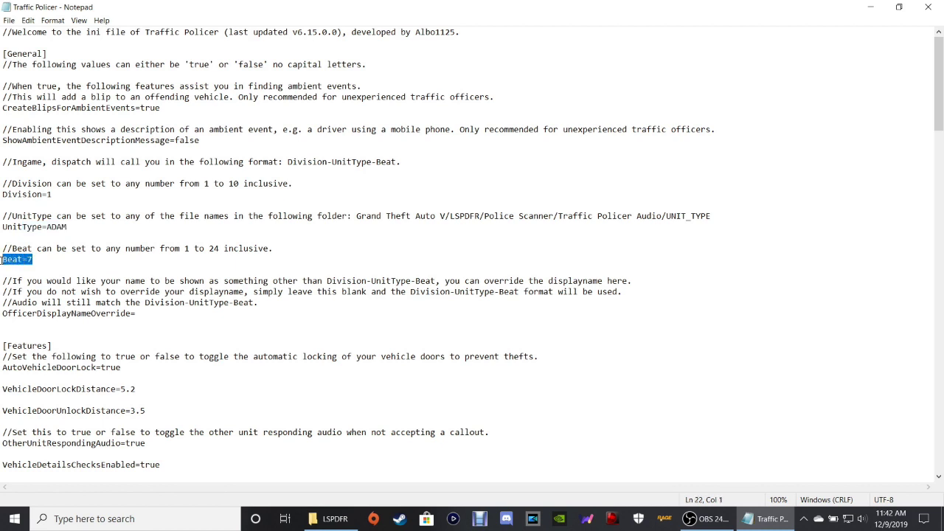
{"action": "left_click", "coordinate": [106, 235]}
{"action": "left_click", "coordinate": [70, 235]}
{"action": "left_click", "coordinate": [73, 226]}
{"action": "left_click_drag", "start_coordinate": [67, 227], "coordinate": [46, 227]}
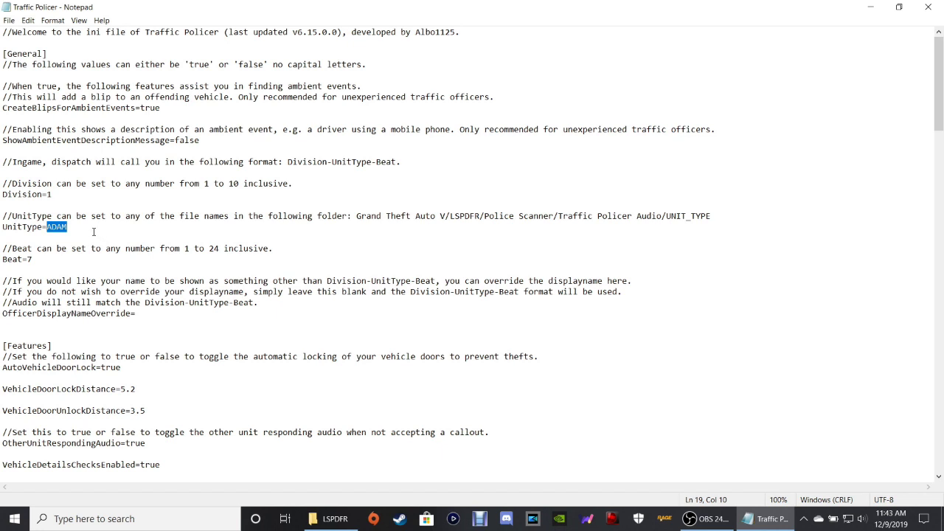
{"action": "left_click", "coordinate": [94, 232]}
Scroll to [Ambient Event Chances] and highlight the Speeder–StolenVehicle lines and DrunkDriver's 40
{"action": "scroll", "coordinate": [79, 273], "scroll_direction": "down", "scroll_amount": 4}
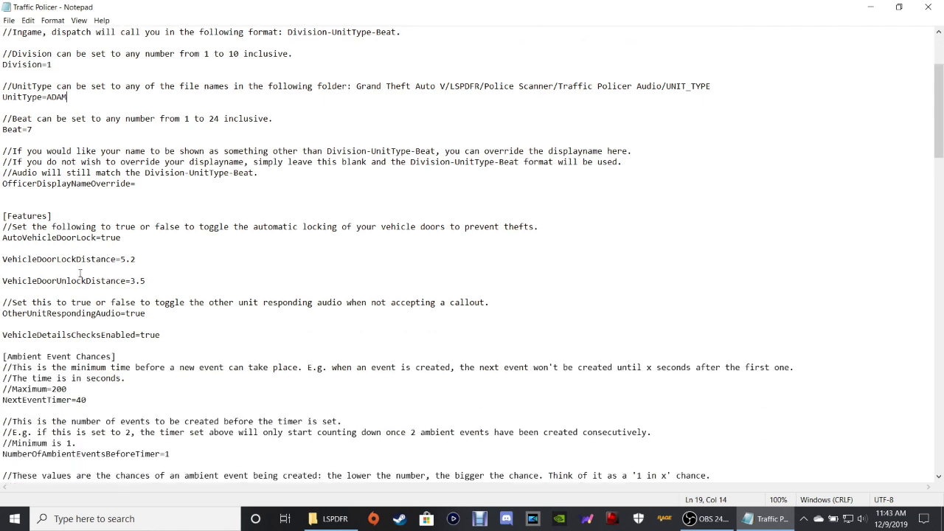
{"action": "scroll", "coordinate": [80, 273], "scroll_direction": "down", "scroll_amount": 1}
{"action": "scroll", "coordinate": [96, 283], "scroll_direction": "down", "scroll_amount": 4}
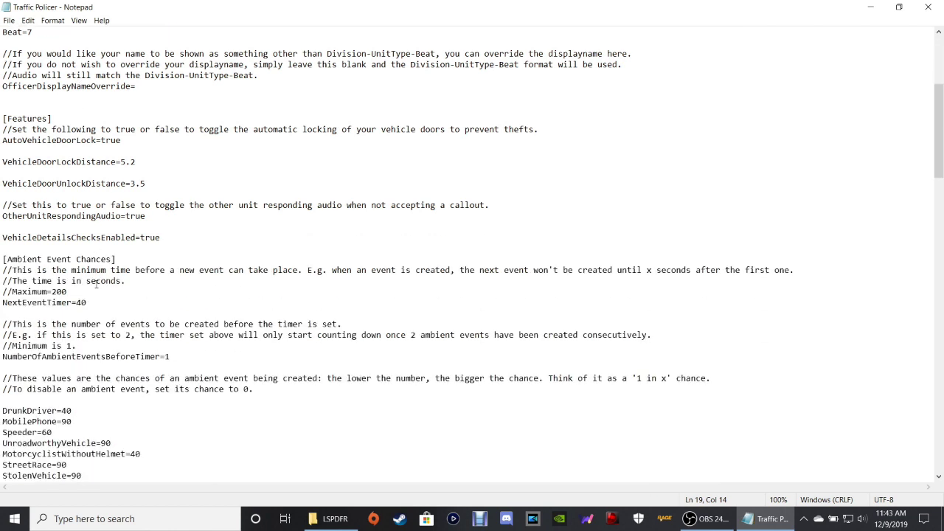
{"action": "scroll", "coordinate": [96, 284], "scroll_direction": "down", "scroll_amount": 3}
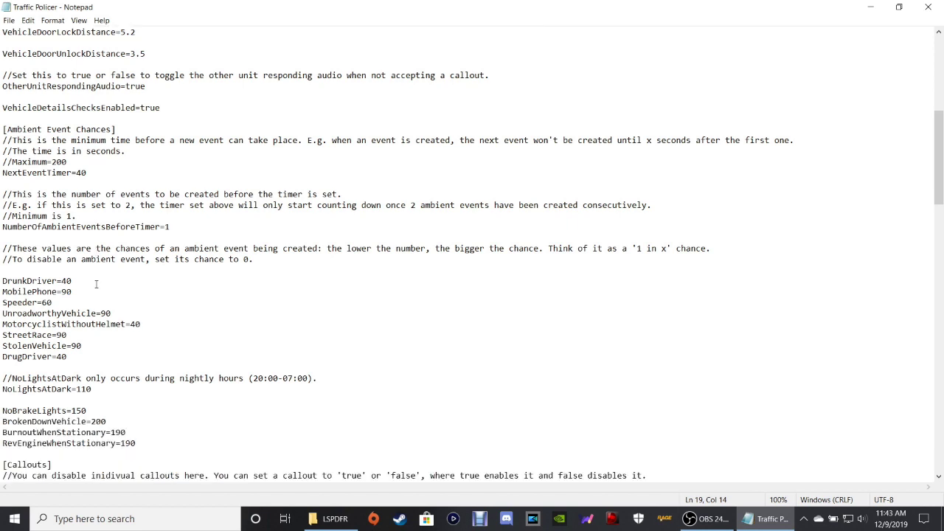
{"action": "left_click_drag", "start_coordinate": [93, 259], "coordinate": [17, 333]}
{"action": "left_click", "coordinate": [116, 310]}
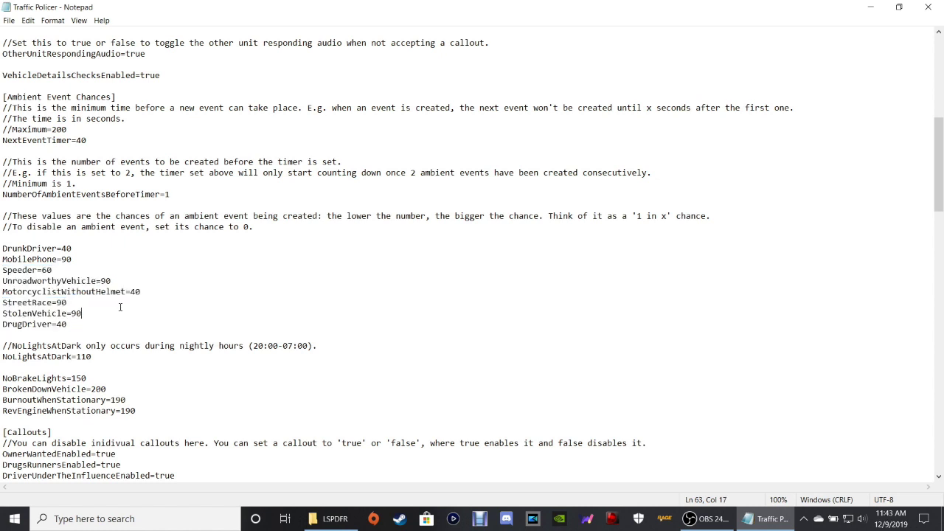
{"action": "left_click_drag", "start_coordinate": [71, 249], "coordinate": [62, 260]}
{"action": "left_click_drag", "start_coordinate": [72, 249], "coordinate": [42, 271]}
Review UnroadworthyVehicle 90, MotorcyclistWithoutHelmet, StreetRace and all eight event chance lines
{"action": "left_click_drag", "start_coordinate": [112, 281], "coordinate": [131, 291]}
{"action": "left_click_drag", "start_coordinate": [72, 248], "coordinate": [62, 248]}
{"action": "left_click", "coordinate": [72, 250]}
{"action": "key", "text": "Down"}
{"action": "key", "text": "Down"}
{"action": "left_click", "coordinate": [107, 281]}
{"action": "left_click", "coordinate": [144, 291]}
{"action": "left_click", "coordinate": [72, 302]}
{"action": "left_click_drag", "start_coordinate": [67, 324], "coordinate": [4, 248]}
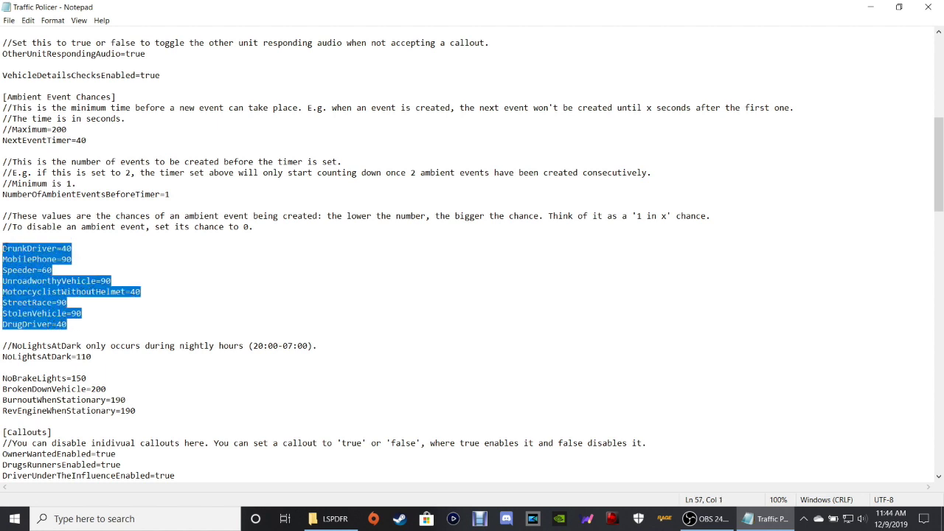
{"action": "left_click", "coordinate": [235, 282]}
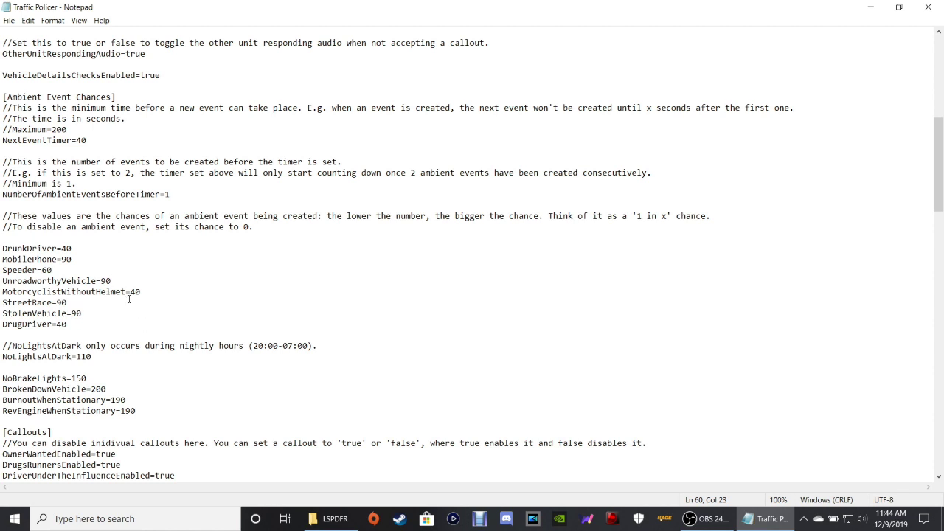
Scroll to the Speed Checker settings and highlight the F5 ToggleSpeedCheckerKey value
{"action": "scroll", "coordinate": [177, 342], "scroll_direction": "down", "scroll_amount": 3}
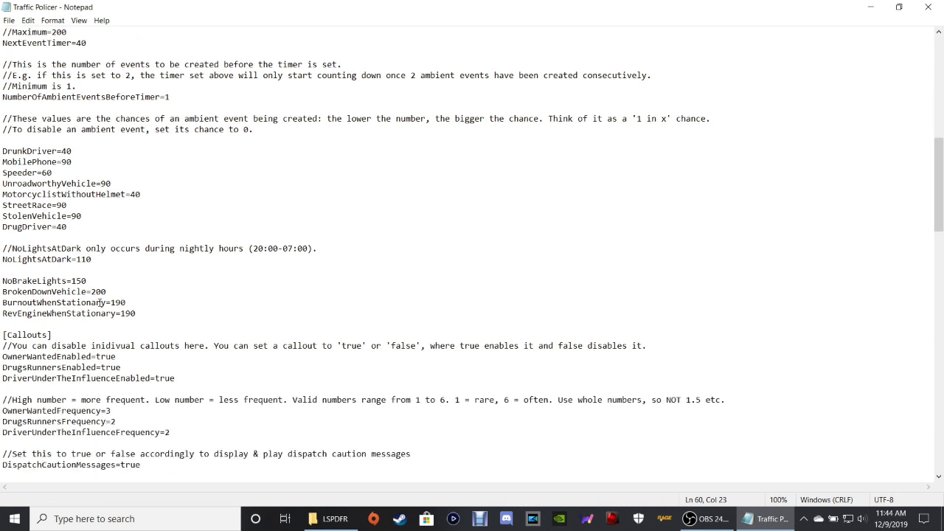
{"action": "scroll", "coordinate": [116, 322], "scroll_direction": "down", "scroll_amount": 3}
{"action": "scroll", "coordinate": [116, 323], "scroll_direction": "down", "scroll_amount": 4}
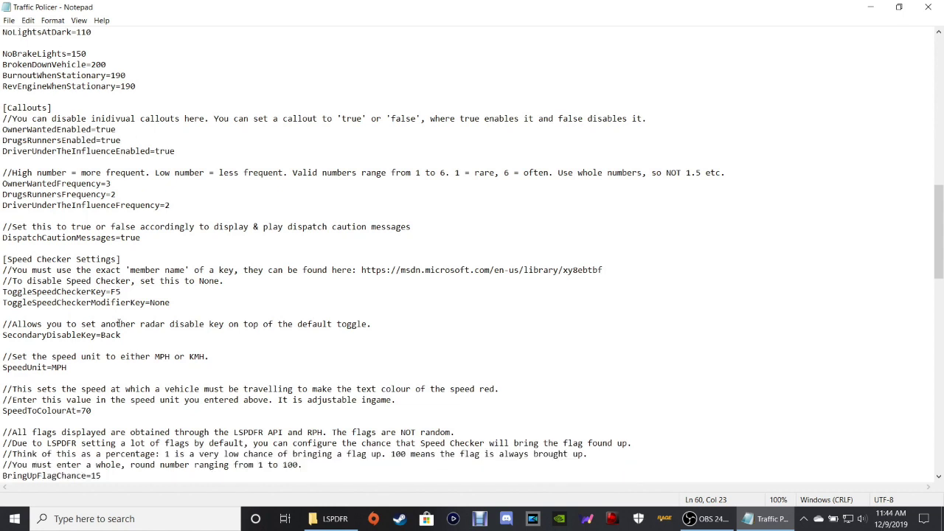
{"action": "scroll", "coordinate": [118, 322], "scroll_direction": "down", "scroll_amount": 1}
{"action": "scroll", "coordinate": [118, 323], "scroll_direction": "down", "scroll_amount": 2}
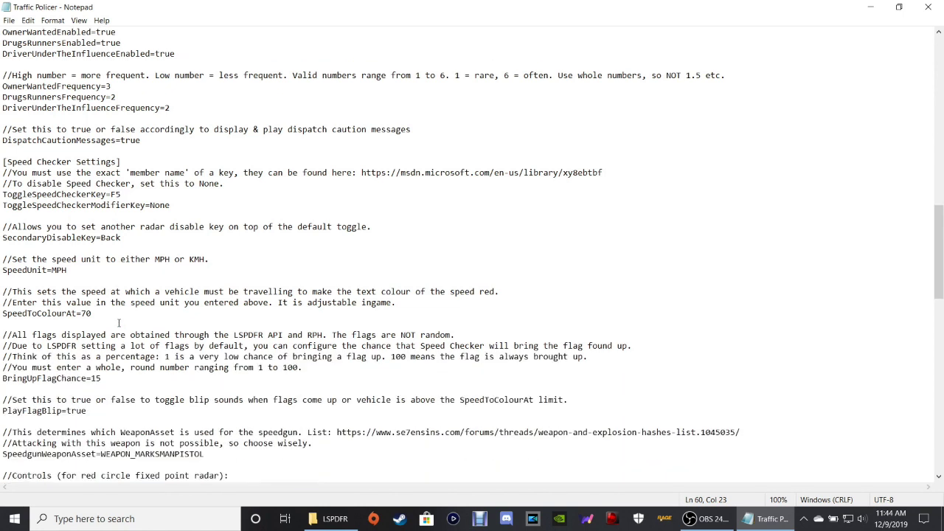
{"action": "scroll", "coordinate": [118, 322], "scroll_direction": "down", "scroll_amount": 1}
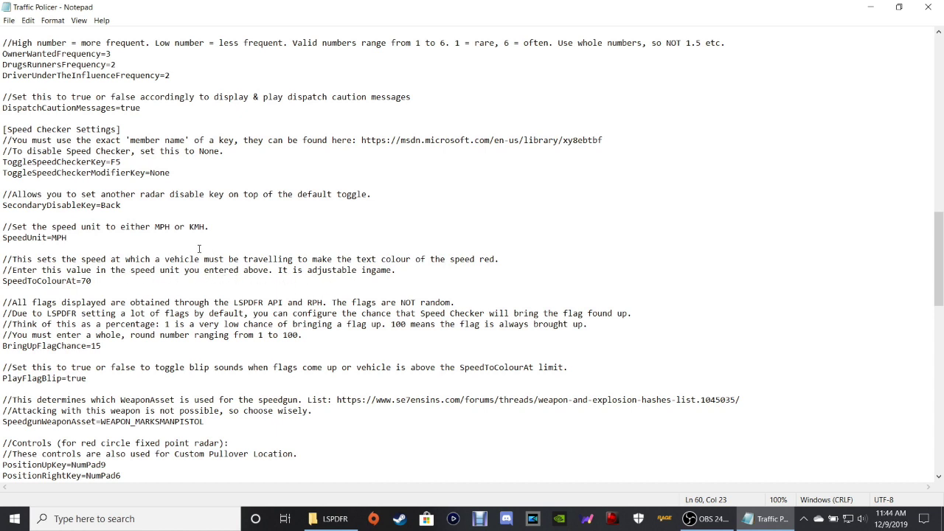
{"action": "scroll", "coordinate": [199, 249], "scroll_direction": "up", "scroll_amount": 1}
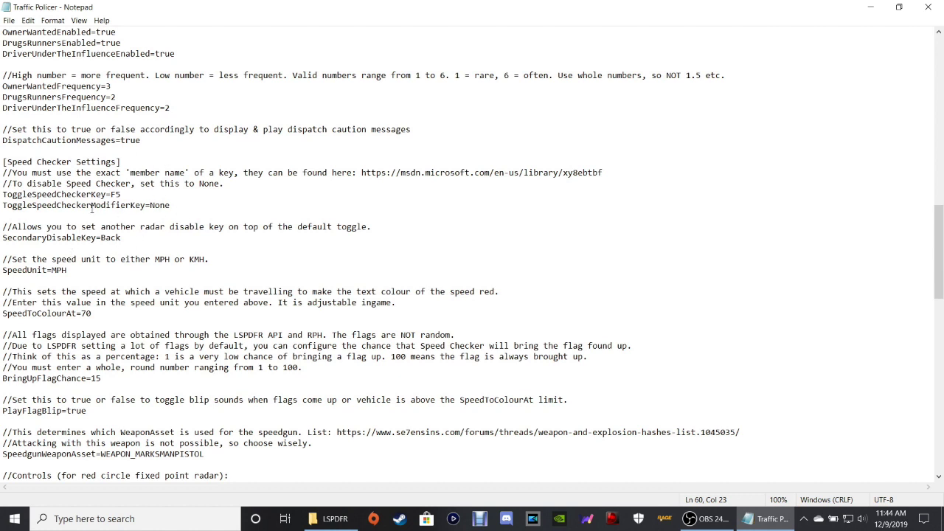
{"action": "left_click_drag", "start_coordinate": [121, 194], "coordinate": [111, 194]}
{"action": "left_click", "coordinate": [126, 196]}
{"action": "key", "text": "shift+Left"}
{"action": "key", "text": "shift+Left"}
Change SpeedToColourAt from 70 to 30
{"action": "scroll", "coordinate": [114, 270], "scroll_direction": "down", "scroll_amount": 1}
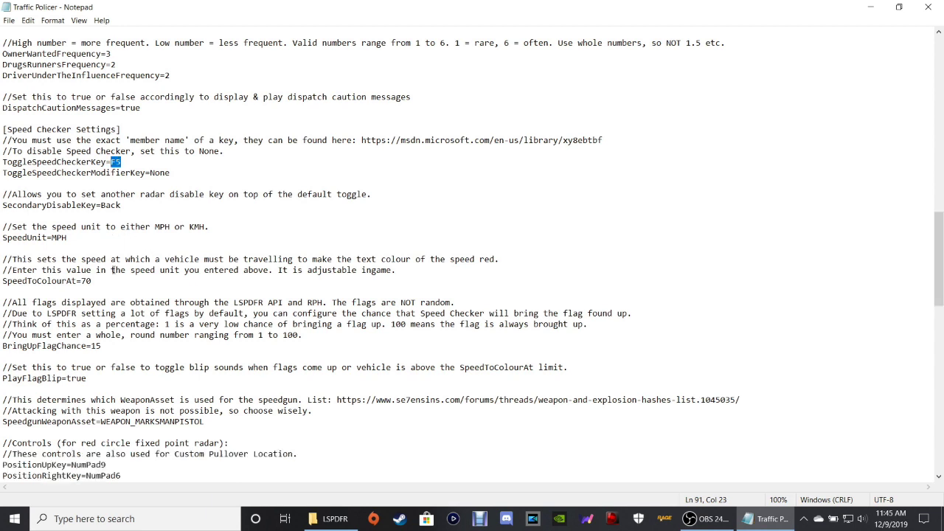
{"action": "left_click", "coordinate": [94, 281]}
{"action": "key", "text": "shift+Left"}
{"action": "key", "text": "shift+Left"}
{"action": "type", "text": "35"}
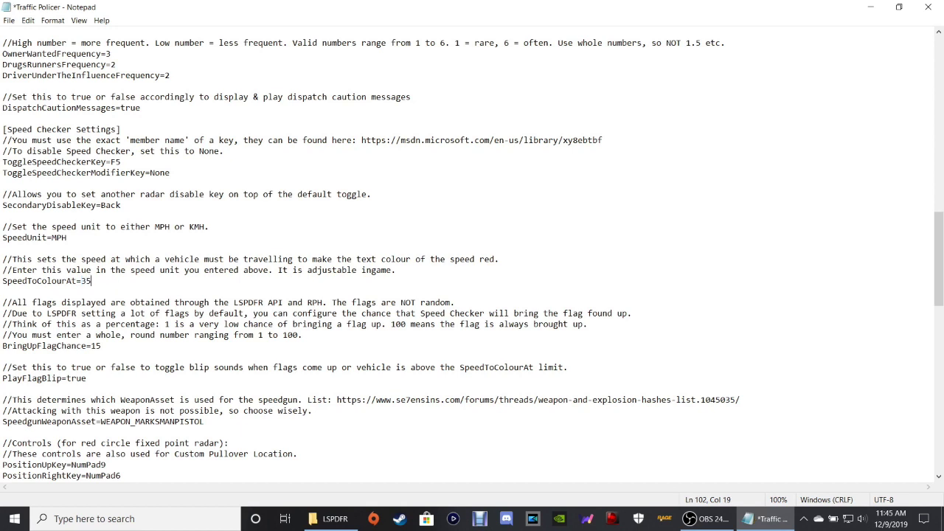
{"action": "key", "text": "BackSpace"}
{"action": "type", "text": "0"}
{"action": "scroll", "coordinate": [124, 310], "scroll_direction": "down", "scroll_amount": 1}
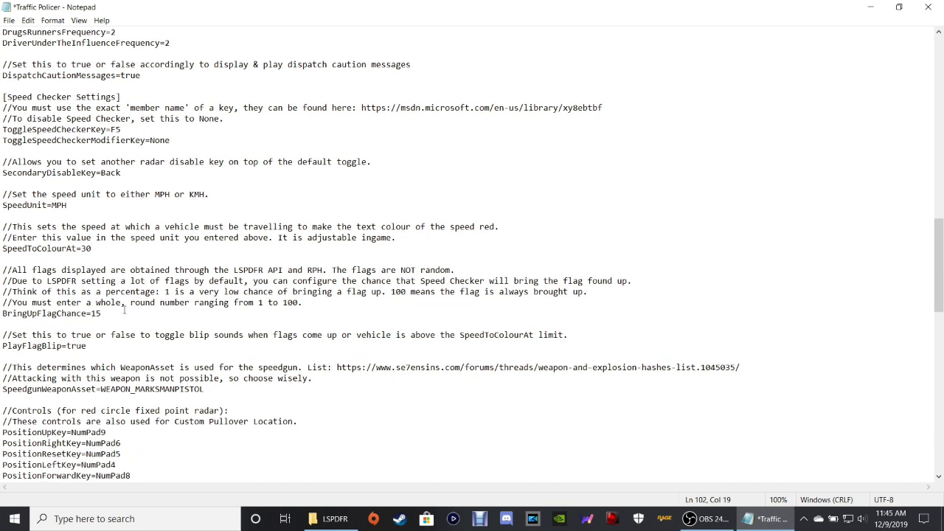
{"action": "scroll", "coordinate": [125, 309], "scroll_direction": "down", "scroll_amount": 1}
{"action": "scroll", "coordinate": [124, 310], "scroll_direction": "down", "scroll_amount": 3}
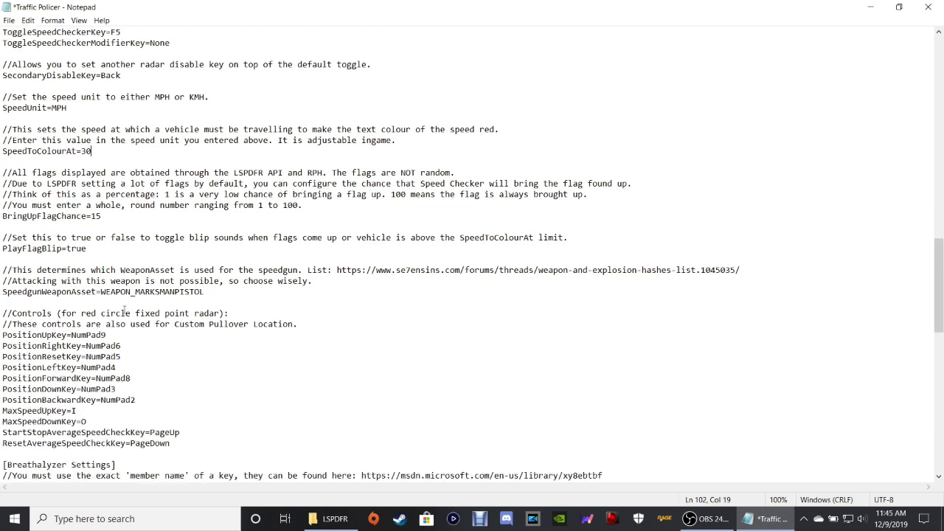
{"action": "left_click_drag", "start_coordinate": [140, 308], "coordinate": [1, 419]}
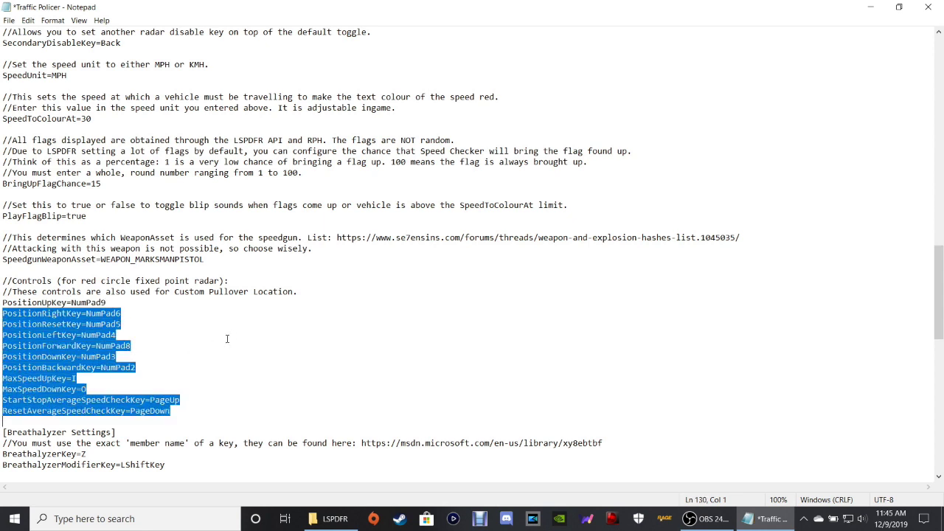
{"action": "left_click", "coordinate": [210, 338]}
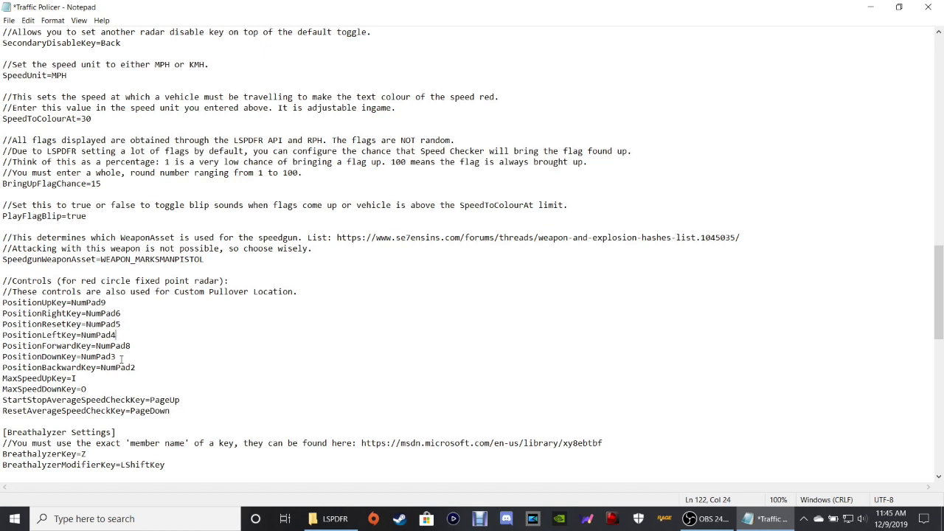
{"action": "left_click", "coordinate": [140, 367]}
{"action": "left_click", "coordinate": [121, 338]}
{"action": "left_click", "coordinate": [121, 324]}
{"action": "left_click", "coordinate": [110, 304]}
{"action": "left_click", "coordinate": [77, 379]}
{"action": "left_click", "coordinate": [87, 389]}
{"action": "left_click", "coordinate": [77, 378]}
{"action": "key", "text": "shift+Left"}
{"action": "key", "text": "shift+Left"}
{"action": "key", "text": "shift+Left"}
{"action": "key", "text": "shift+Left"}
{"action": "key", "text": "shift+Left"}
{"action": "key", "text": "shift+Left"}
{"action": "key", "text": "shift+Left"}
{"action": "key", "text": "shift+Left"}
{"action": "key", "text": "shift+Left"}
{"action": "key", "text": "shift+Left"}
{"action": "key", "text": "shift+Left"}
{"action": "key", "text": "shift+Right"}
{"action": "left_click_drag", "start_coordinate": [76, 378], "coordinate": [18, 378]}
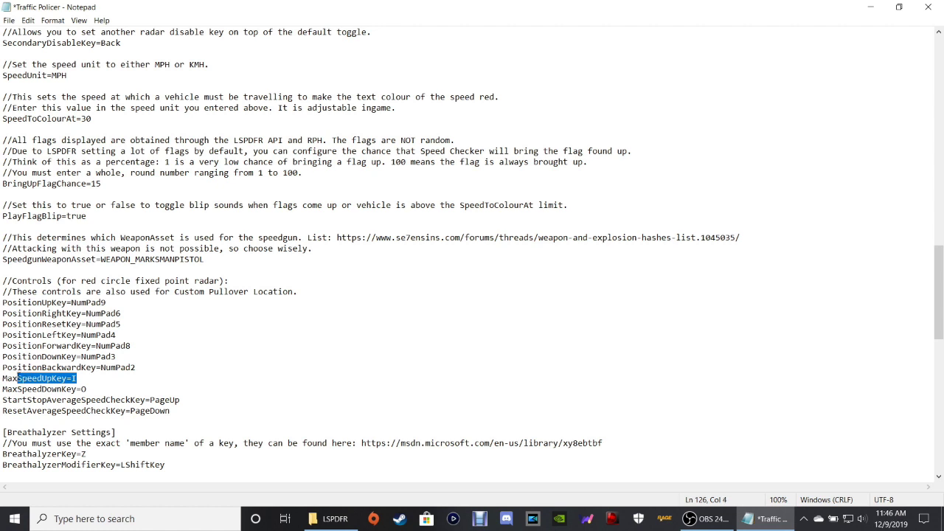
{"action": "left_click", "coordinate": [87, 388]}
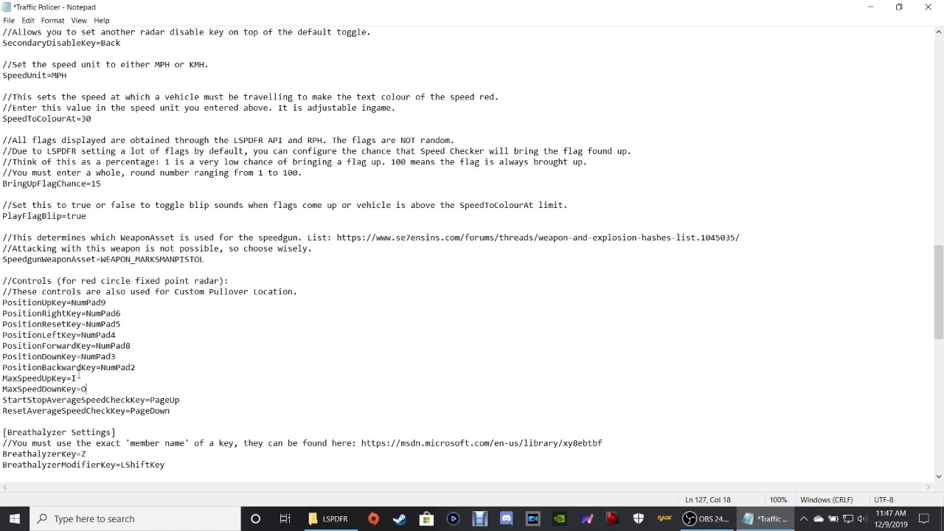
{"action": "left_click_drag", "start_coordinate": [77, 378], "coordinate": [72, 378]}
{"action": "left_click_drag", "start_coordinate": [89, 388], "coordinate": [81, 389]}
{"action": "left_click", "coordinate": [81, 378]}
{"action": "left_click", "coordinate": [89, 390]}
{"action": "left_click_drag", "start_coordinate": [76, 378], "coordinate": [81, 389]}
{"action": "type", "text": "O"}
{"action": "scroll", "coordinate": [147, 388], "scroll_direction": "down", "scroll_amount": 1}
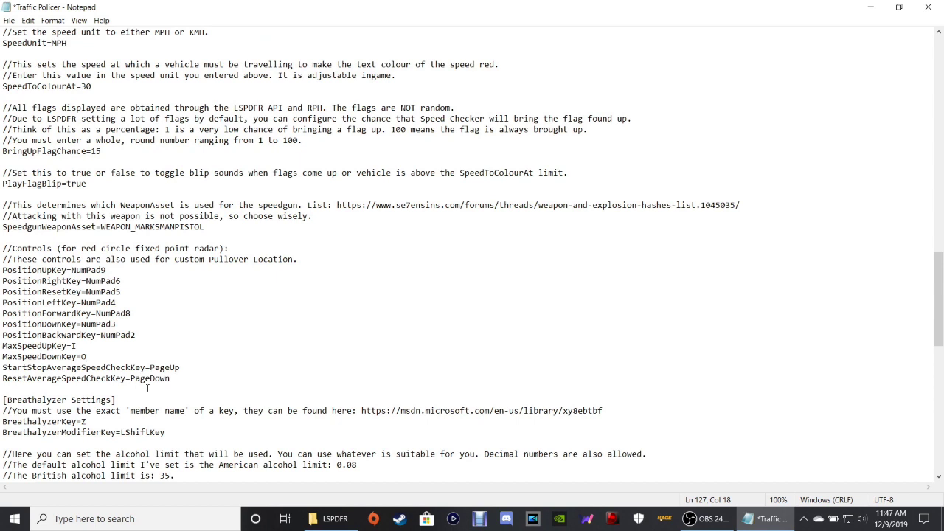
{"action": "scroll", "coordinate": [147, 388], "scroll_direction": "down", "scroll_amount": 1}
{"action": "scroll", "coordinate": [147, 388], "scroll_direction": "down", "scroll_amount": 1}
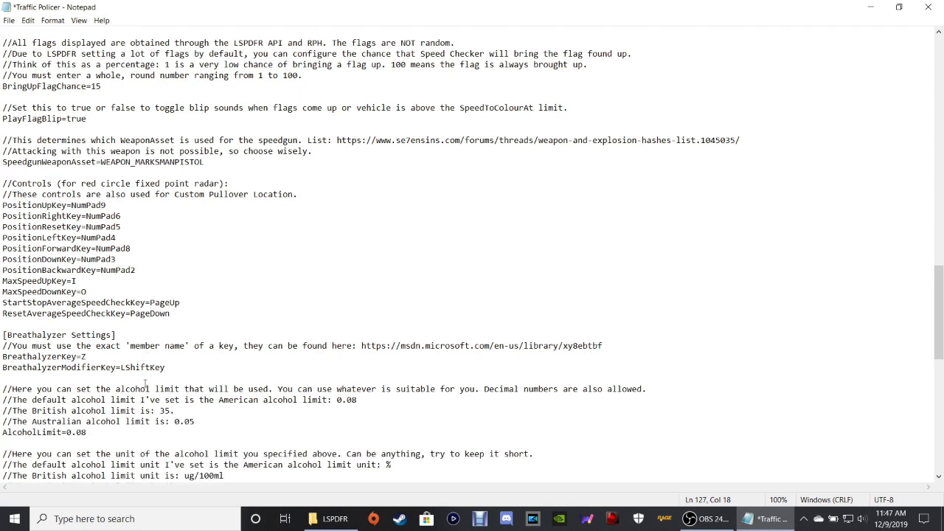
{"action": "scroll", "coordinate": [144, 382], "scroll_direction": "down", "scroll_amount": 1}
{"action": "left_click_drag", "start_coordinate": [176, 335], "coordinate": [121, 340]}
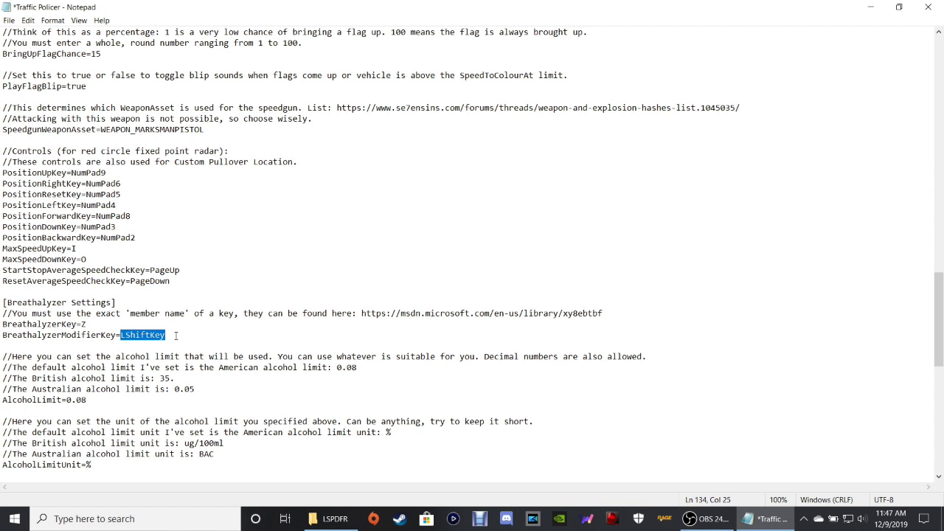
{"action": "left_click_drag", "start_coordinate": [88, 324], "coordinate": [83, 324]}
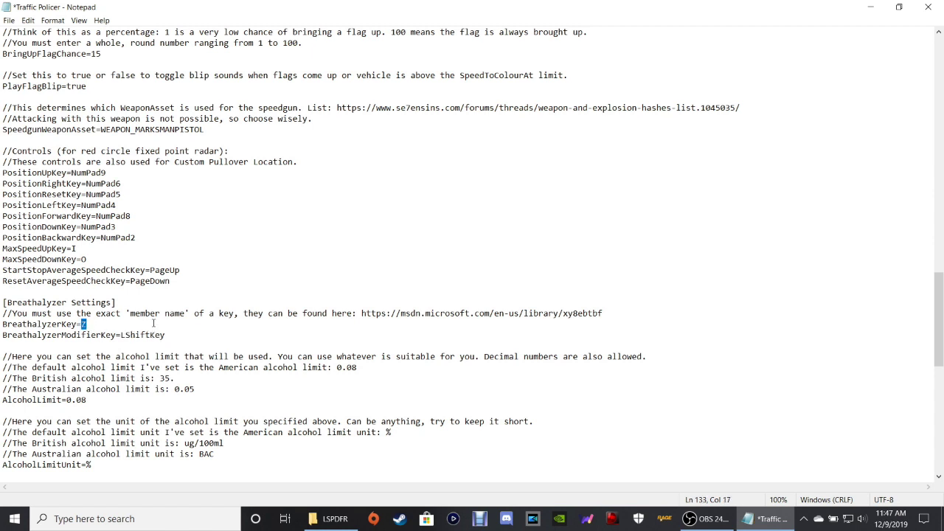
{"action": "left_click", "coordinate": [178, 334]}
{"action": "left_click_drag", "start_coordinate": [90, 323], "coordinate": [78, 324]}
{"action": "left_click", "coordinate": [94, 324]}
{"action": "key", "text": "shift+Left"}
{"action": "key", "text": "Right"}
{"action": "scroll", "coordinate": [167, 342], "scroll_direction": "down", "scroll_amount": 2}
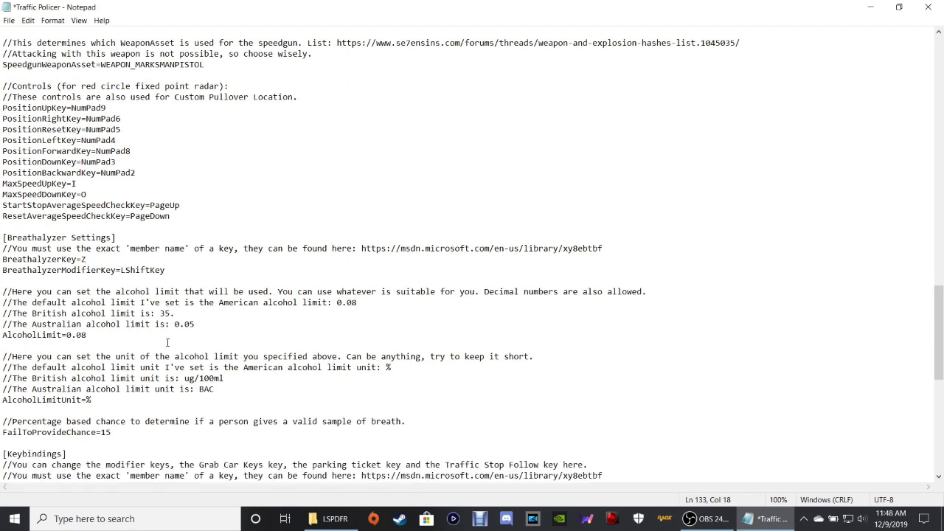
{"action": "scroll", "coordinate": [168, 342], "scroll_direction": "down", "scroll_amount": 1}
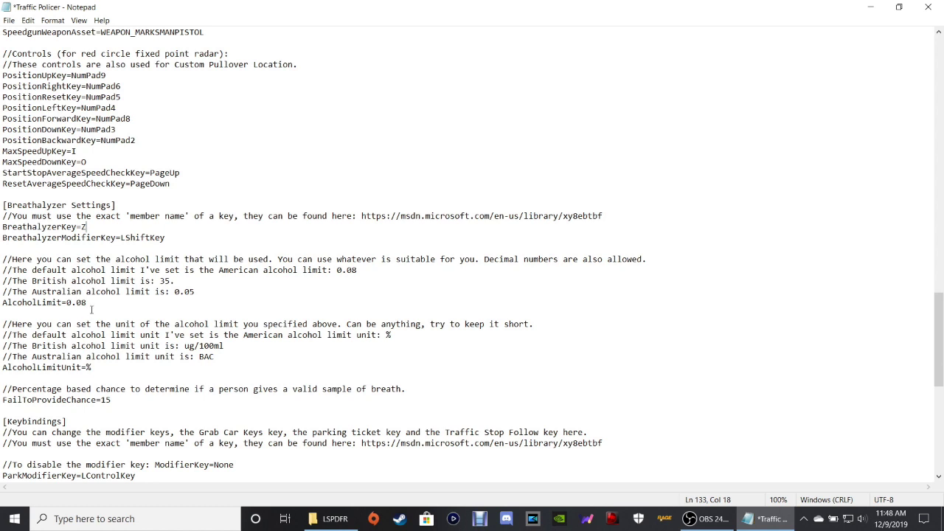
{"action": "scroll", "coordinate": [91, 309], "scroll_direction": "down", "scroll_amount": 1}
{"action": "scroll", "coordinate": [91, 310], "scroll_direction": "down", "scroll_amount": 1}
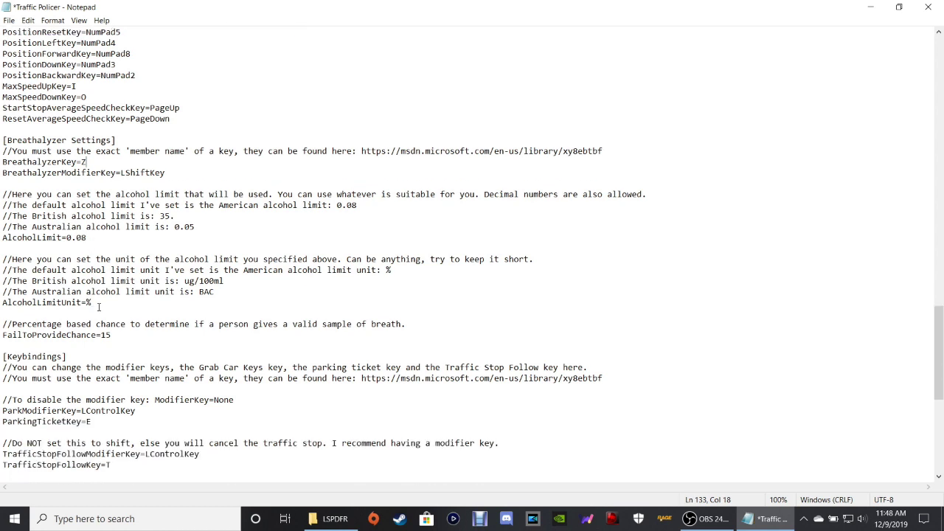
{"action": "scroll", "coordinate": [105, 305], "scroll_direction": "down", "scroll_amount": 1}
{"action": "scroll", "coordinate": [105, 305], "scroll_direction": "down", "scroll_amount": 1}
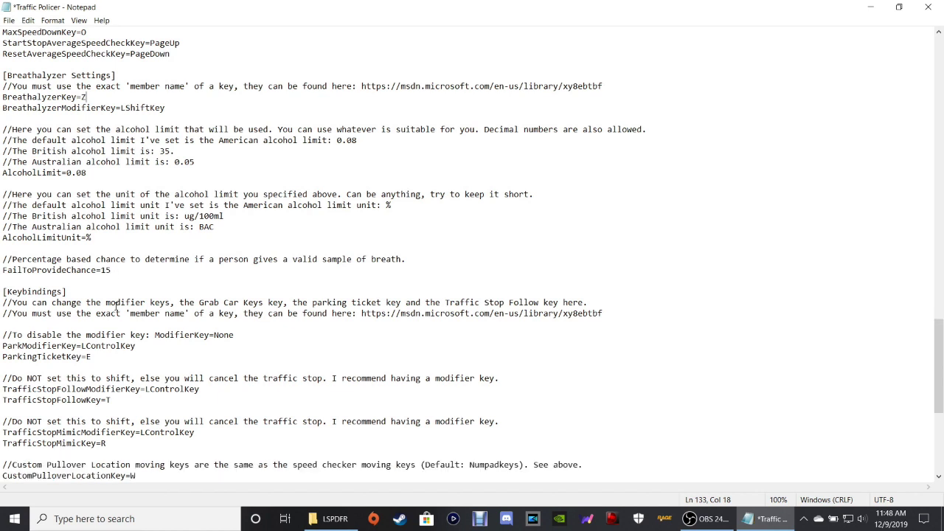
{"action": "scroll", "coordinate": [116, 308], "scroll_direction": "down", "scroll_amount": 2}
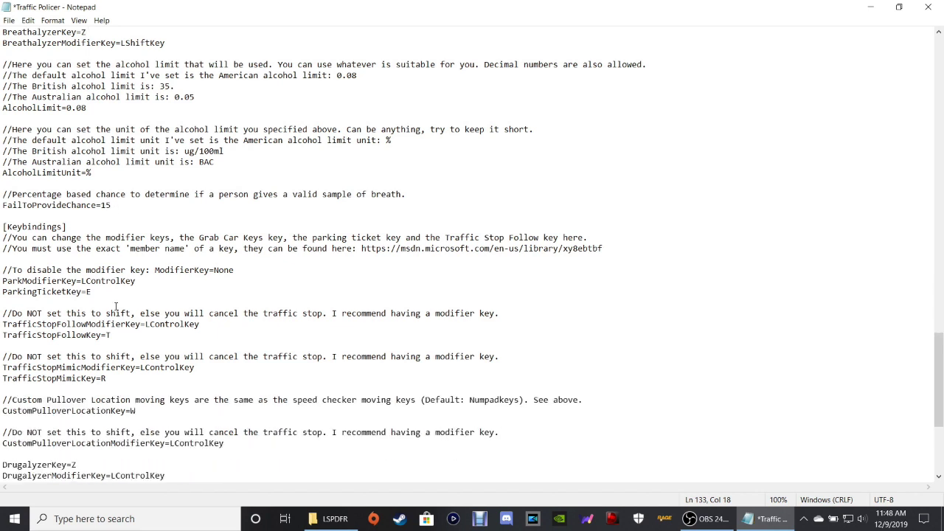
{"action": "scroll", "coordinate": [116, 307], "scroll_direction": "down", "scroll_amount": 1}
{"action": "left_click_drag", "start_coordinate": [289, 227], "coordinate": [182, 216]}
{"action": "left_click_drag", "start_coordinate": [2, 238], "coordinate": [110, 451]}
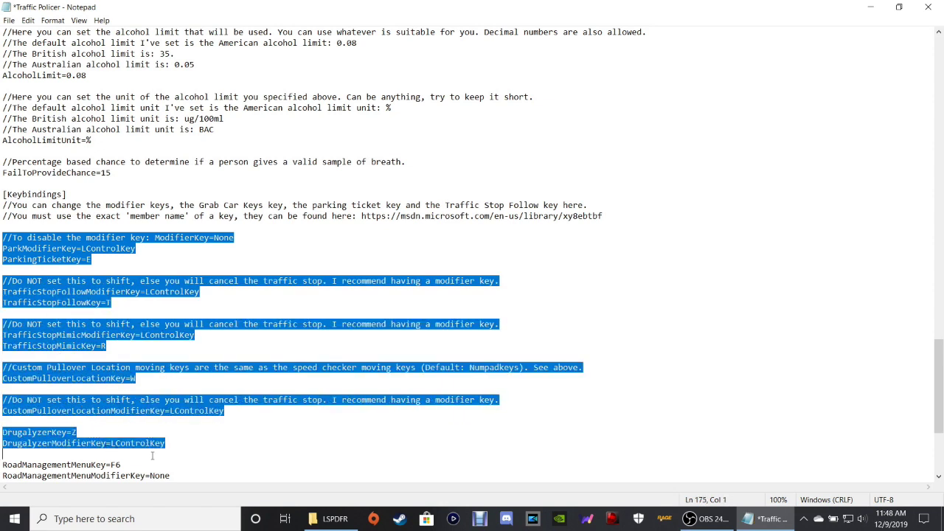
{"action": "scroll", "coordinate": [206, 425], "scroll_direction": "down", "scroll_amount": 1}
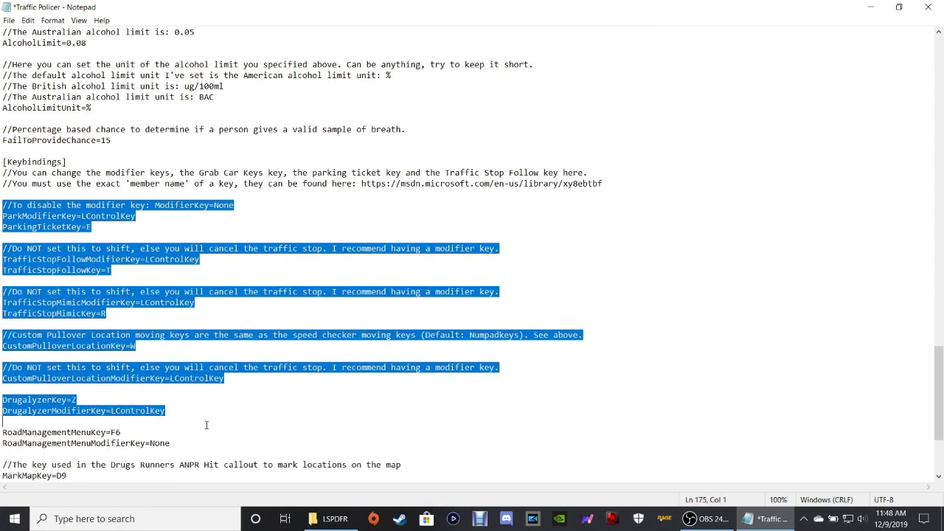
{"action": "left_click", "coordinate": [93, 227]}
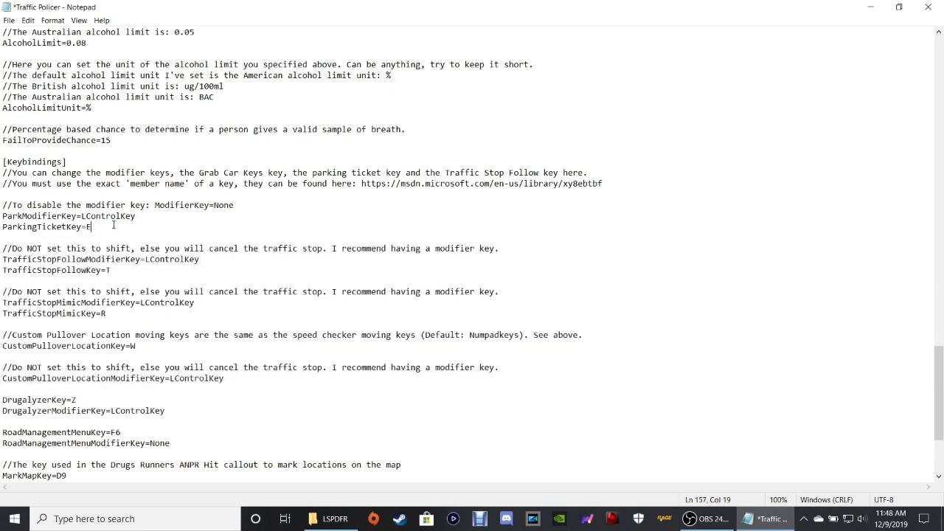
{"action": "left_click", "coordinate": [138, 216]}
{"action": "left_click", "coordinate": [94, 226]}
{"action": "left_click", "coordinate": [116, 271]}
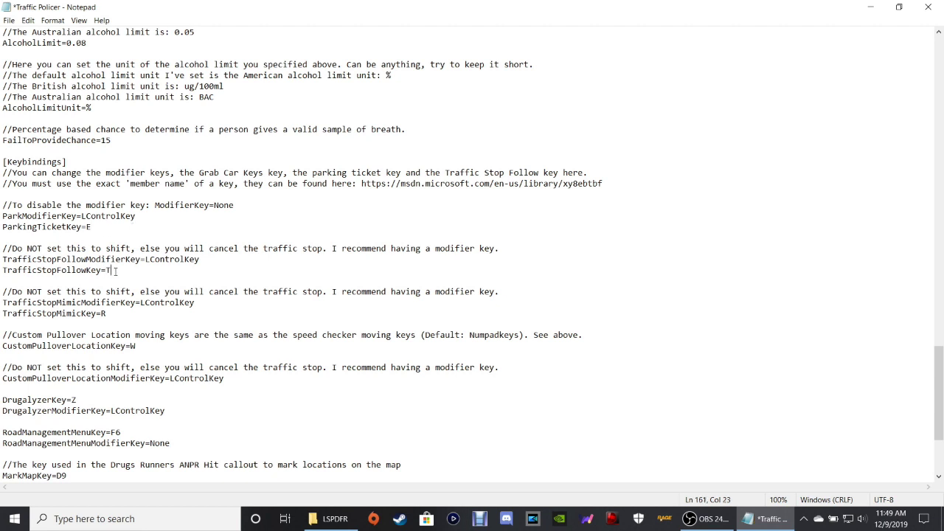
{"action": "left_click", "coordinate": [202, 259]}
{"action": "left_click", "coordinate": [116, 270]}
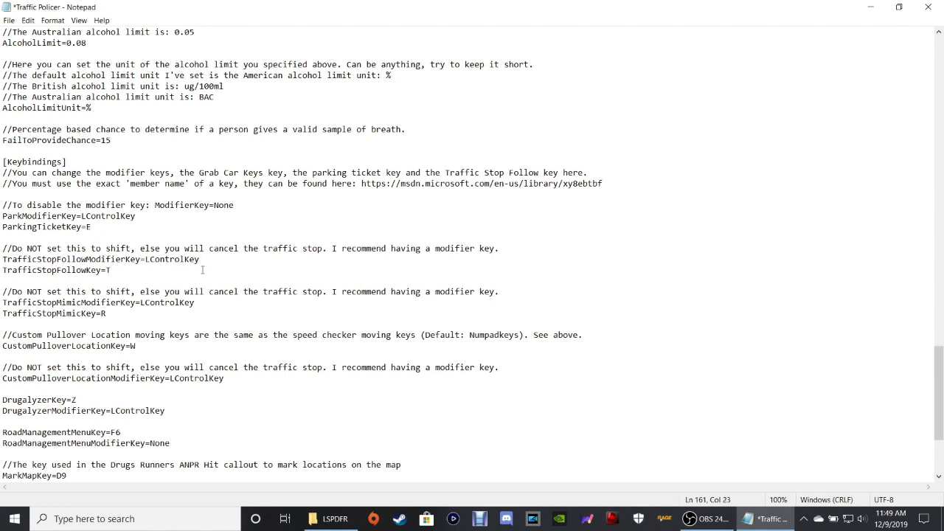